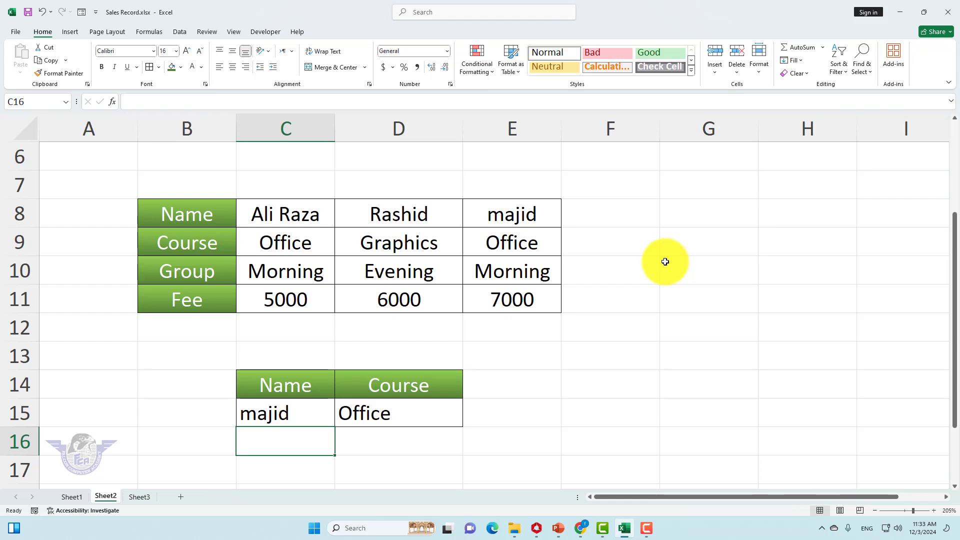
# Step: Switch the lookup heading in D14 on Sheet2 from the drop-down list to Group, and then to Fee
pyautogui.click(393, 414)
pyautogui.click(419, 386)
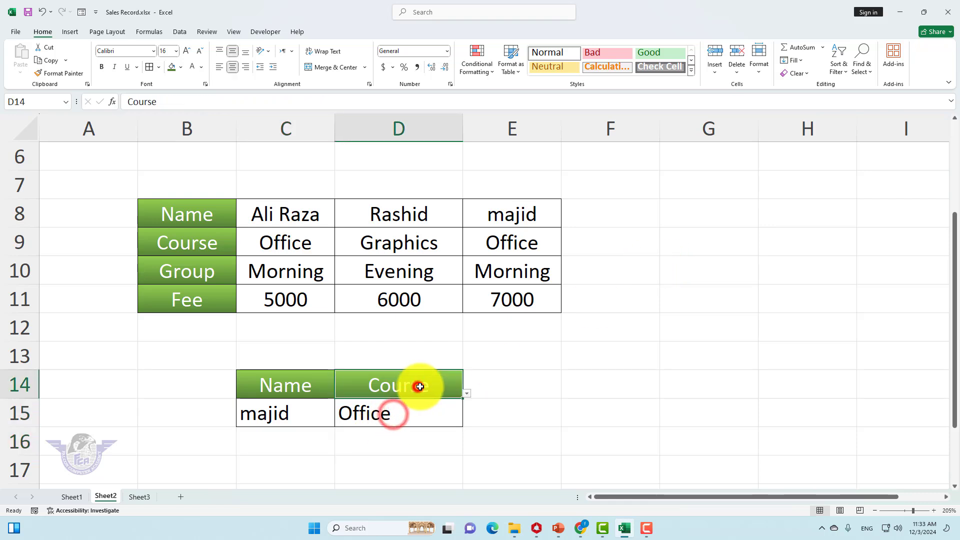
pyautogui.click(465, 394)
pyautogui.click(396, 417)
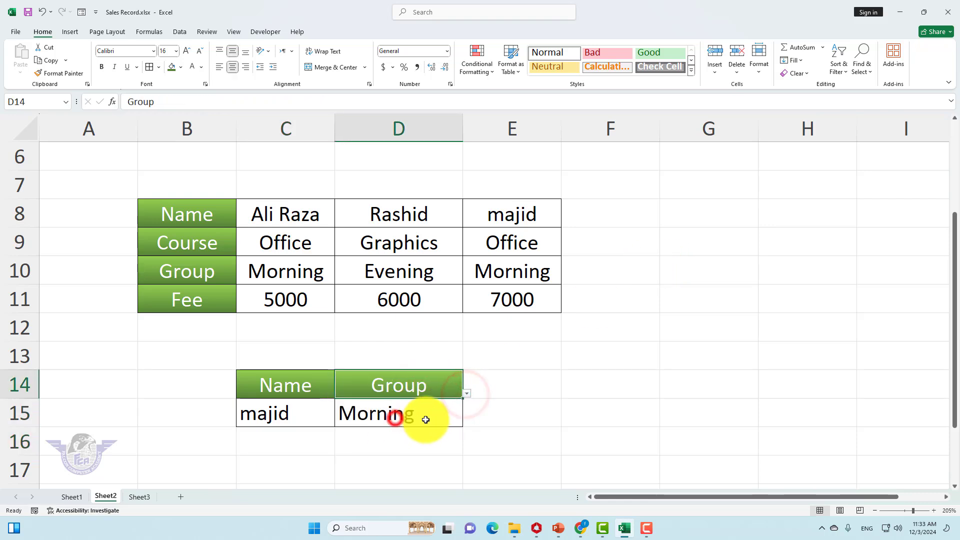
pyautogui.click(466, 395)
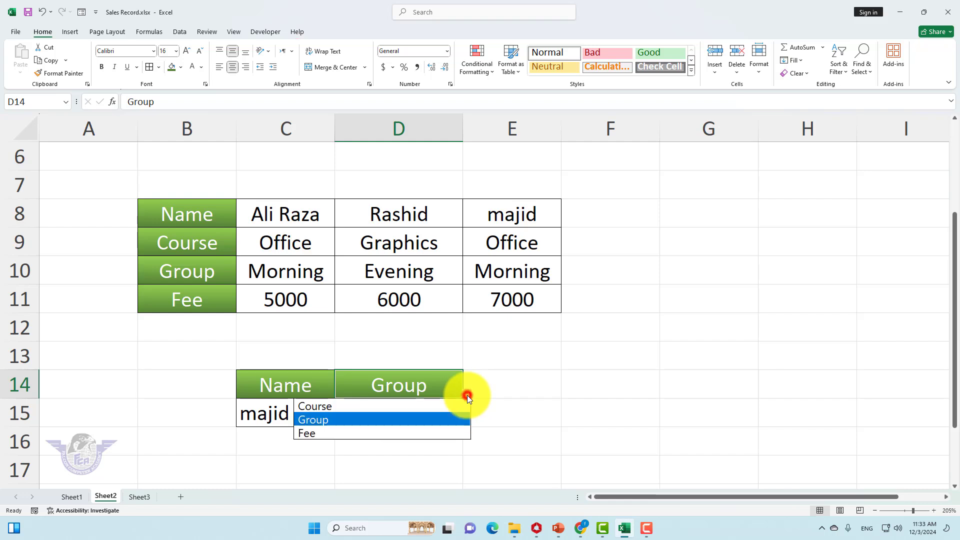
pyautogui.click(372, 432)
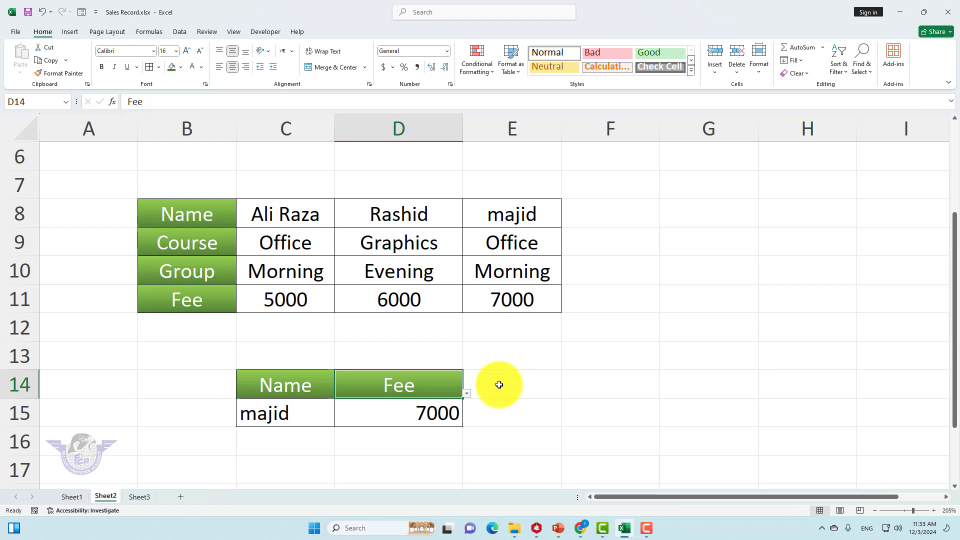
# Step: On Sheet3, enter the row labels Name, Course, Group and Fee in cells C6 to C9
pyautogui.click(139, 496)
pyautogui.click(152, 206)
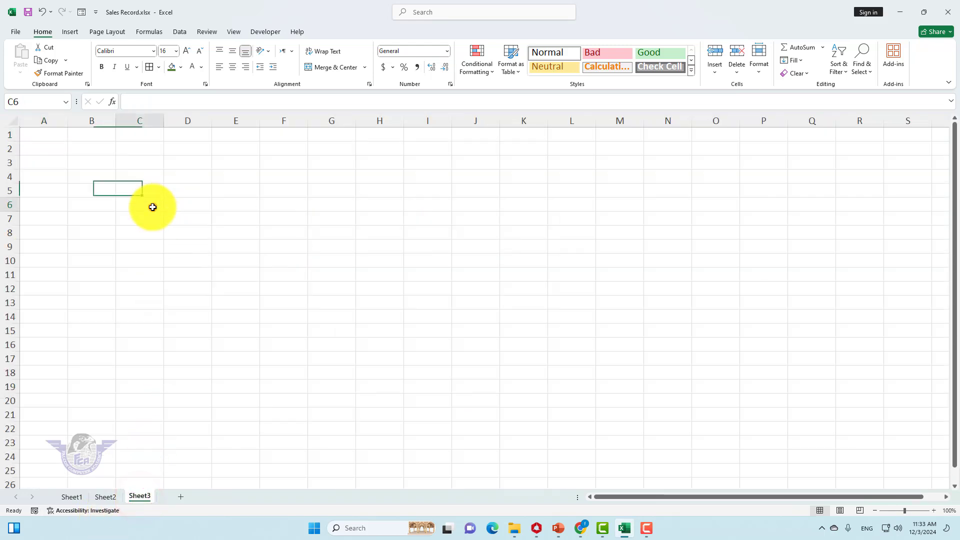
pyautogui.keyDown('ctrl'); pyautogui.scroll(5, 350, 251); pyautogui.keyUp('ctrl')
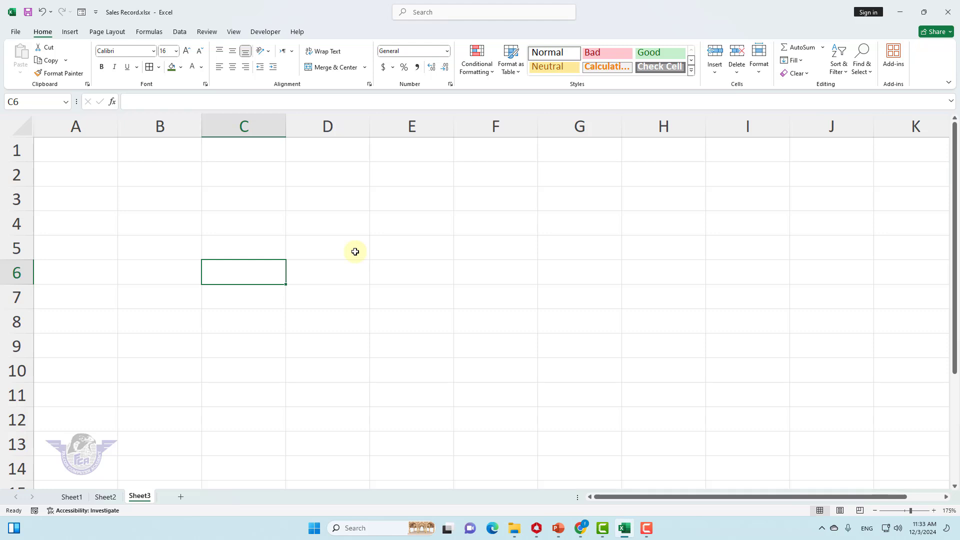
pyautogui.write('Name')
pyautogui.press('Return')
pyautogui.write('C')
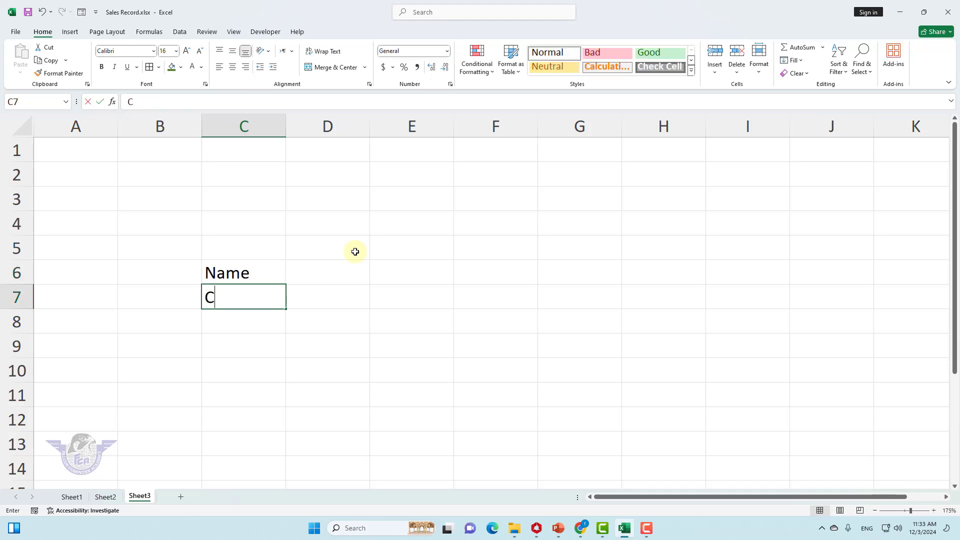
pyautogui.write('ourse')
pyautogui.press('Return')
pyautogui.write('Group')
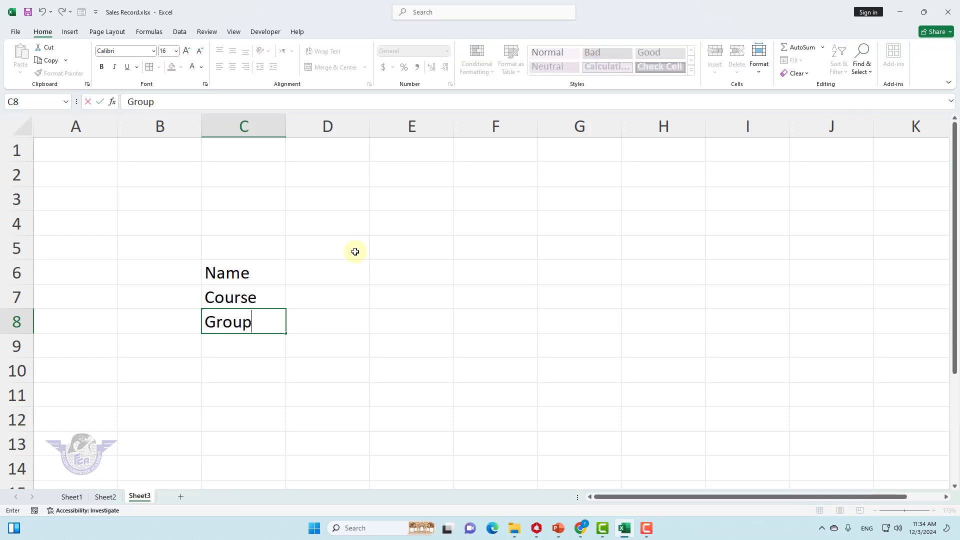
pyautogui.press('Return')
pyautogui.write('Fe')
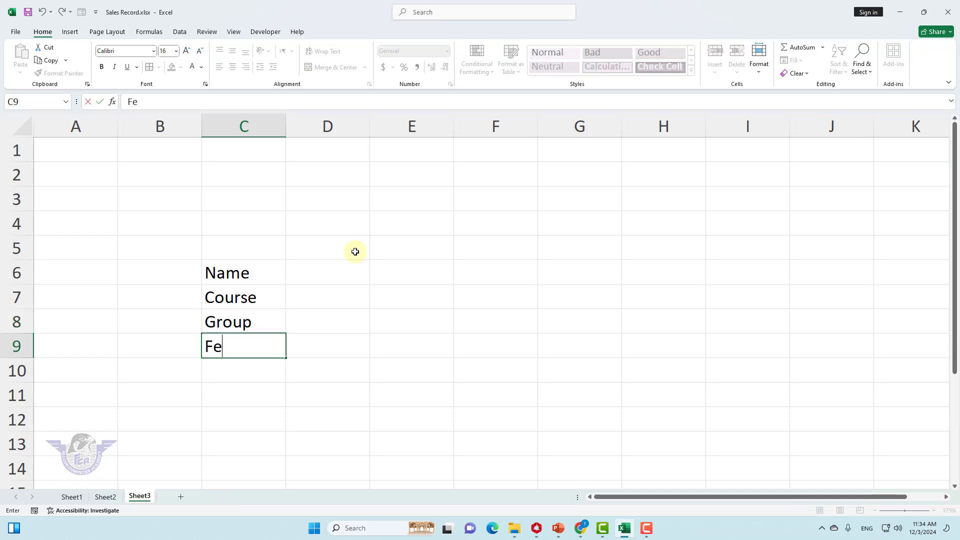
pyautogui.press('Right')
# Step: Enter the four students' names across the Name row in cells D6 to G6
pyautogui.press('Up')
pyautogui.press('Up')
pyautogui.press('Up')
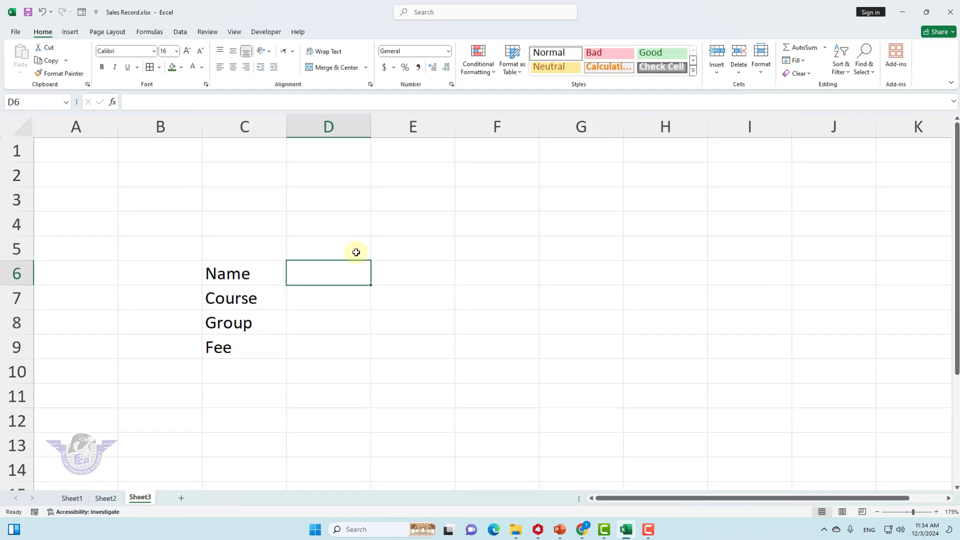
pyautogui.write('Ali Raza')
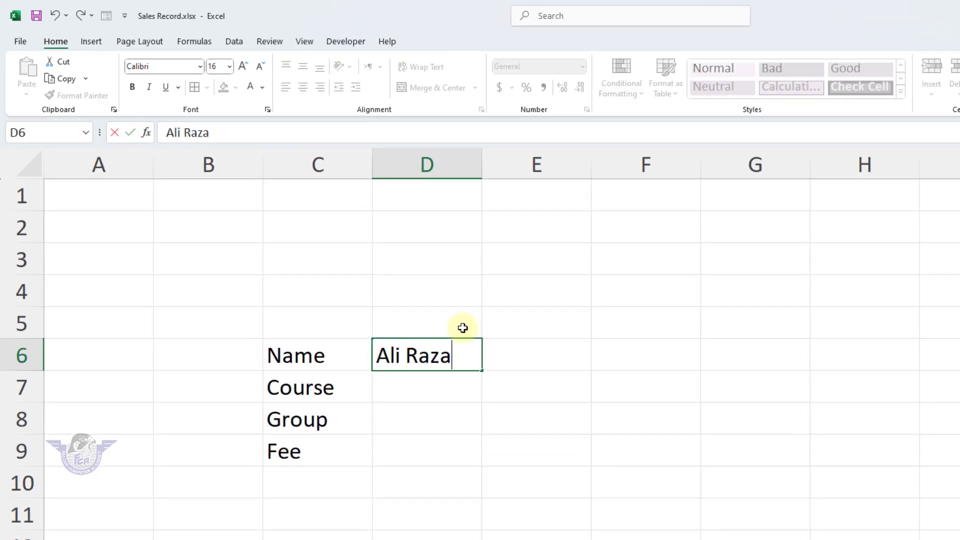
pyautogui.press('Tab')
pyautogui.write('Rashid')
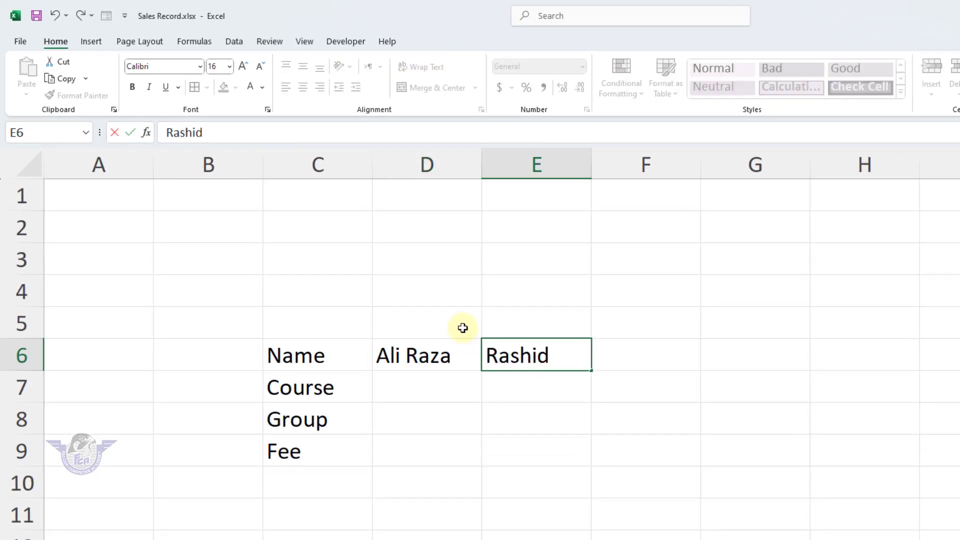
pyautogui.press('Tab')
pyautogui.write('Umer')
pyautogui.press('Tab')
pyautogui.write('Im')
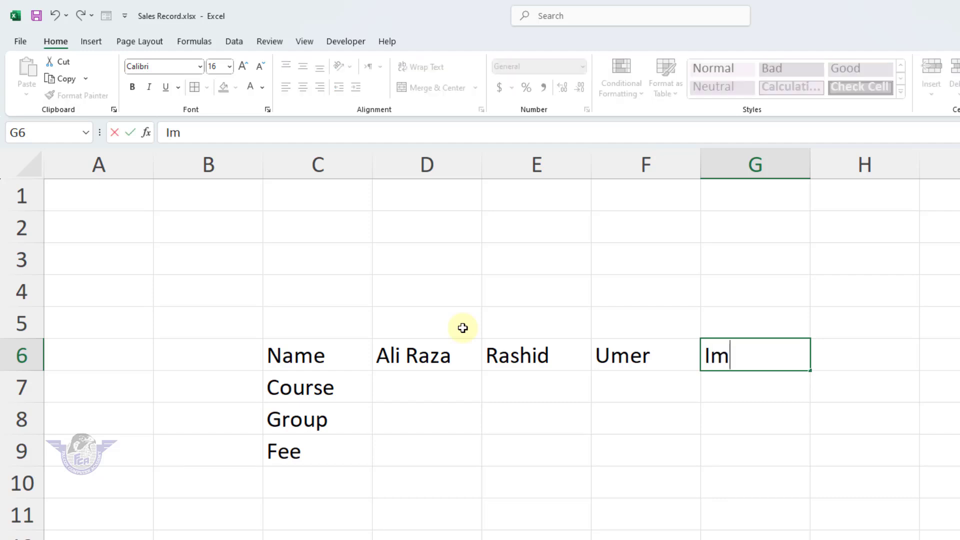
pyautogui.write('ran')
pyautogui.press('Return')
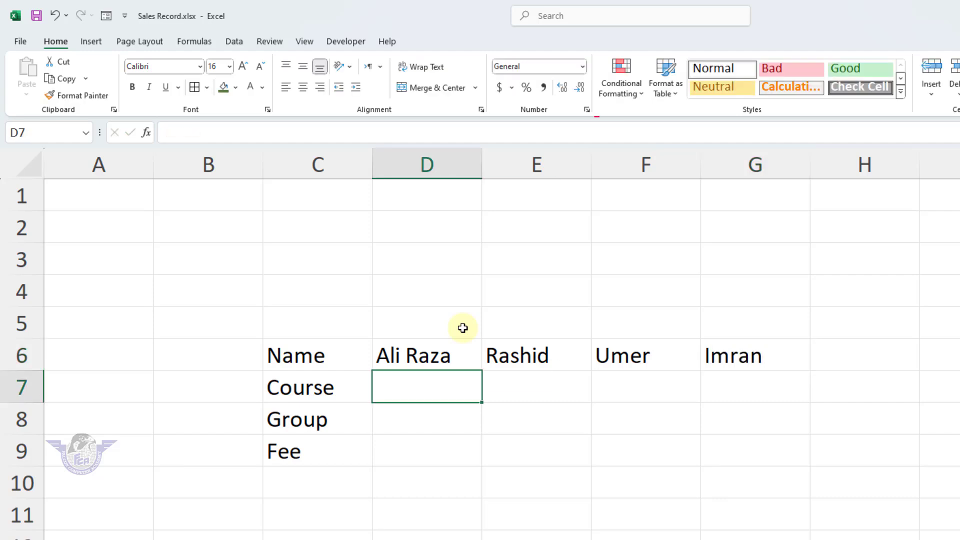
# Step: Fill the Course row in cells D7 to G7 with Office, Graphics, Office and AutoCAD
pyautogui.write('Office')
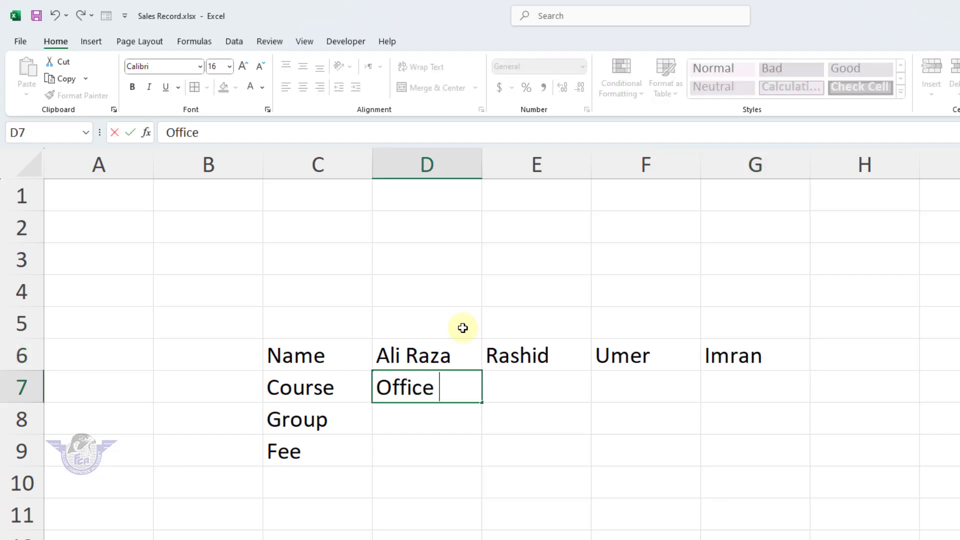
pyautogui.press('Tab')
pyautogui.write('Graphics')
pyautogui.press('Tab')
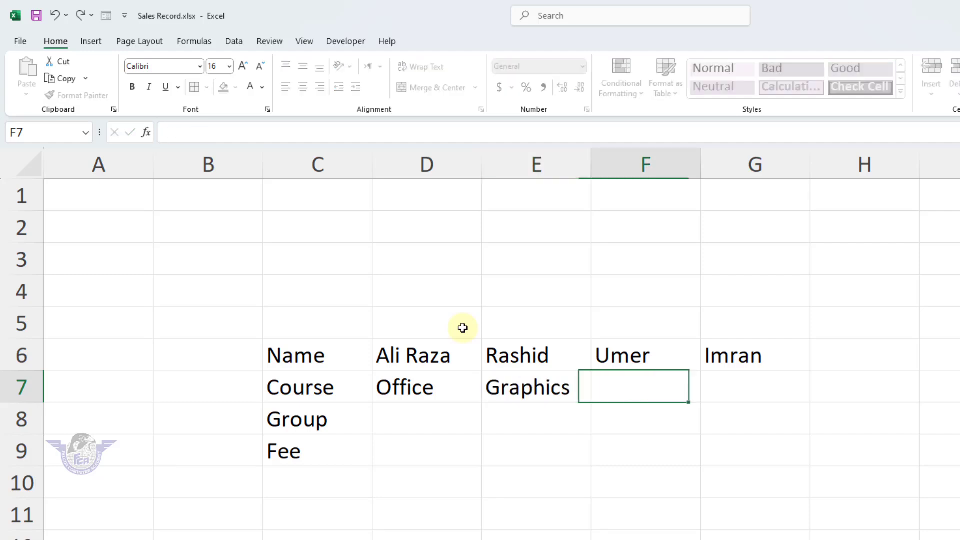
pyautogui.write('Off')
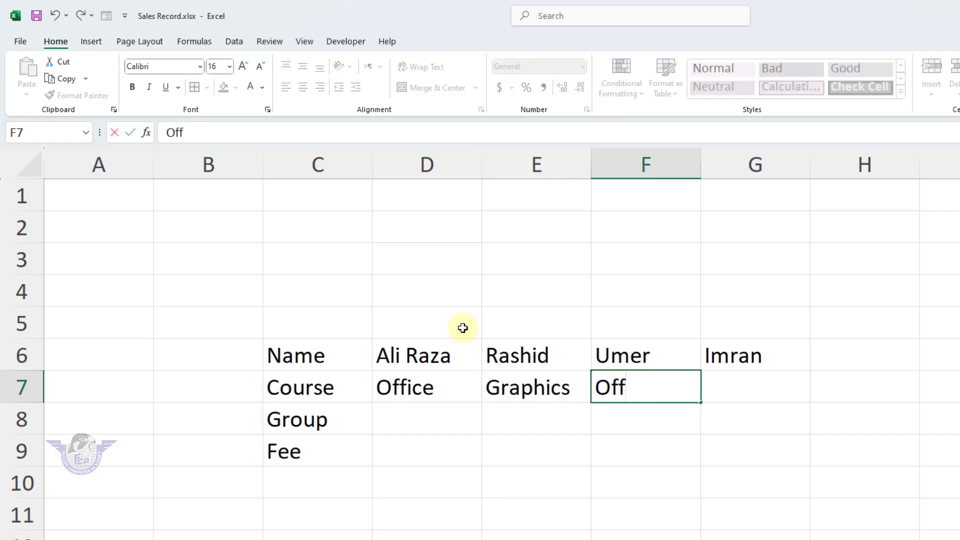
pyautogui.write('ice')
pyautogui.press('Tab')
pyautogui.write('A')
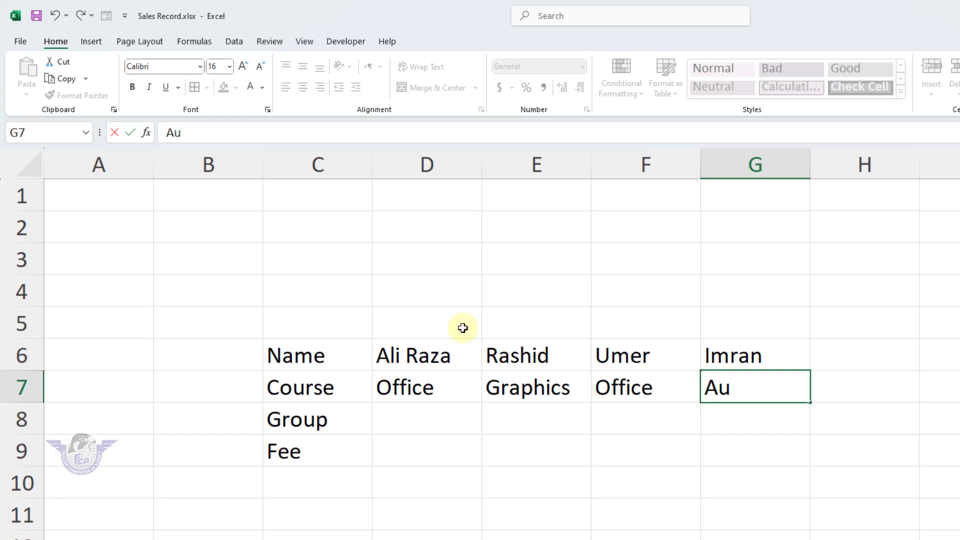
pyautogui.write('utoCAD')
pyautogui.press('Return')
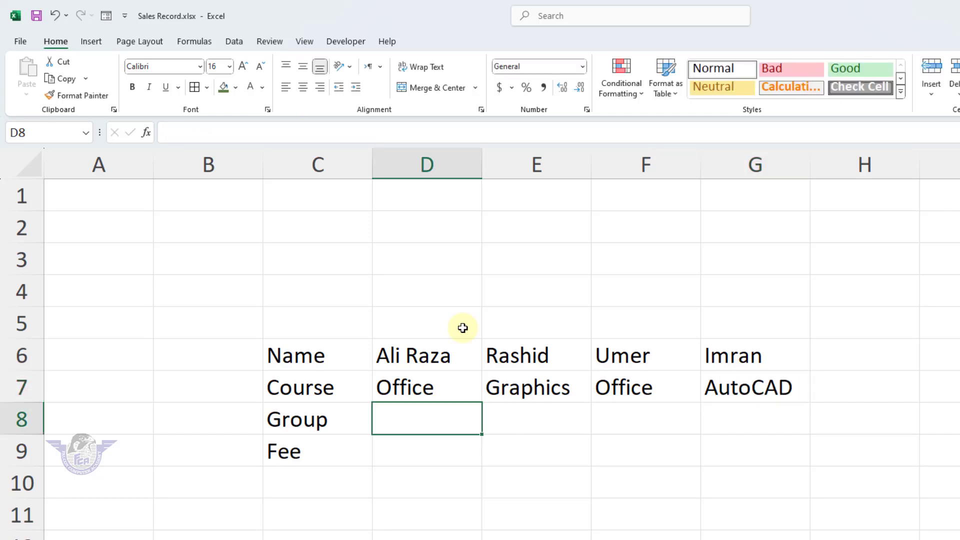
# Step: Fill the Group row in cells D8 to G8 with Morning, Evening, Morning and Noon
pyautogui.write('Morning')
pyautogui.press('Tab')
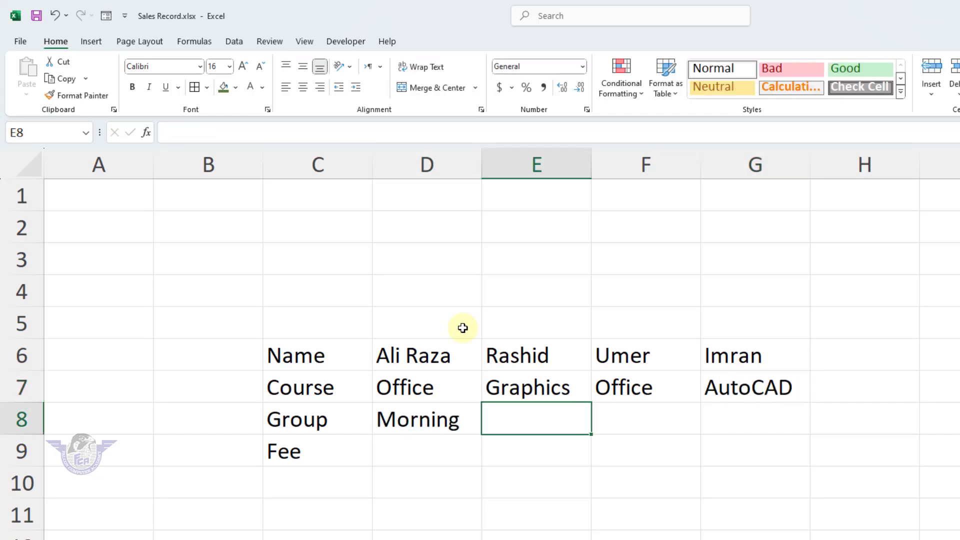
pyautogui.write('Evening')
pyautogui.press('Tab')
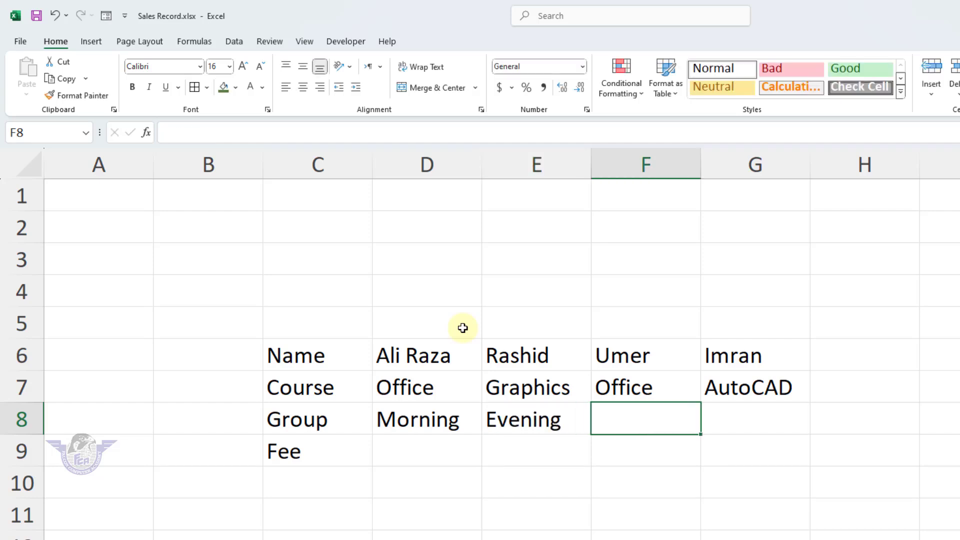
pyautogui.write('Moring')
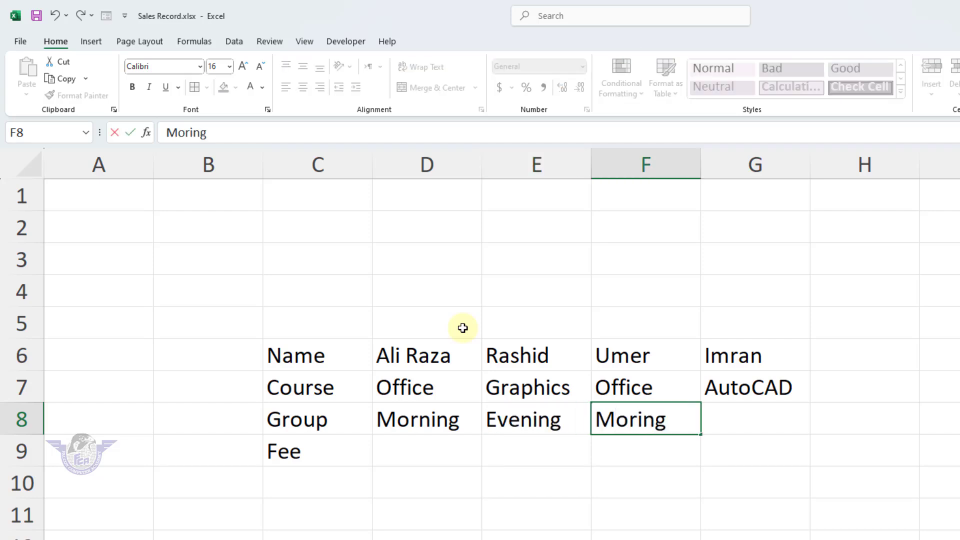
pyautogui.press('BackSpace')
pyautogui.press('BackSpace')
pyautogui.press('BackSpace')
pyautogui.write('ning')
pyautogui.press('Tab')
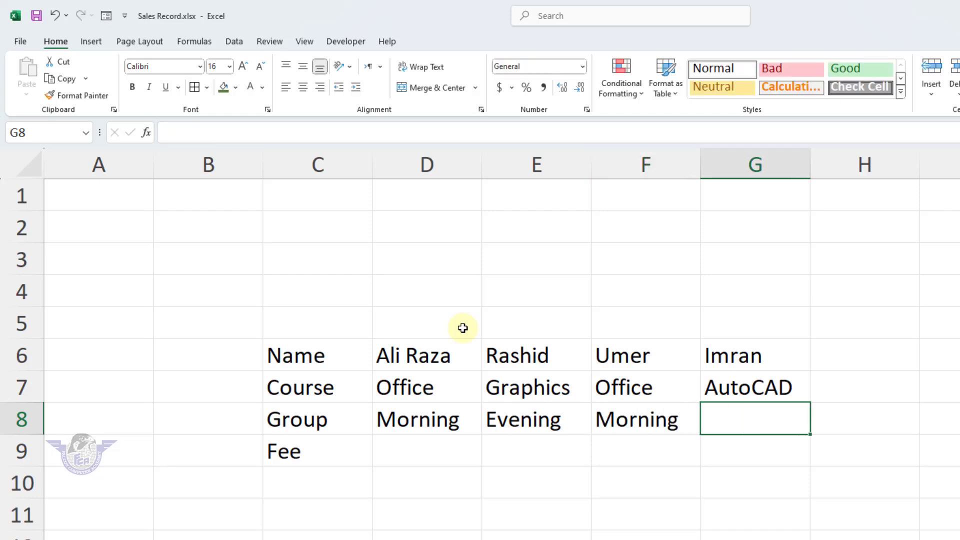
pyautogui.write('Noon')
pyautogui.press('Return')
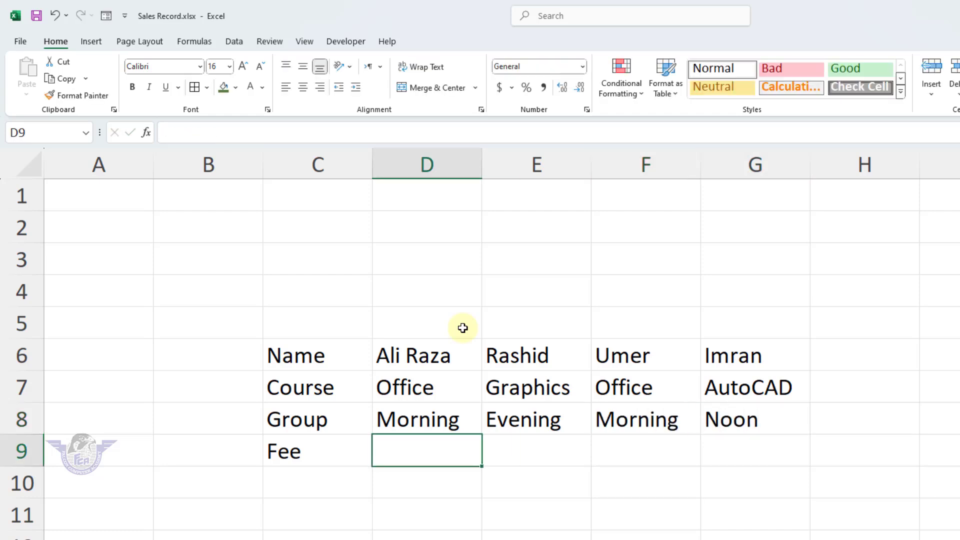
# Step: Fill the Fee row in cells D9 to G9 with 5000, 4800, 9500 and 6500
pyautogui.write('5000')
pyautogui.press('Return')
pyautogui.write('45')
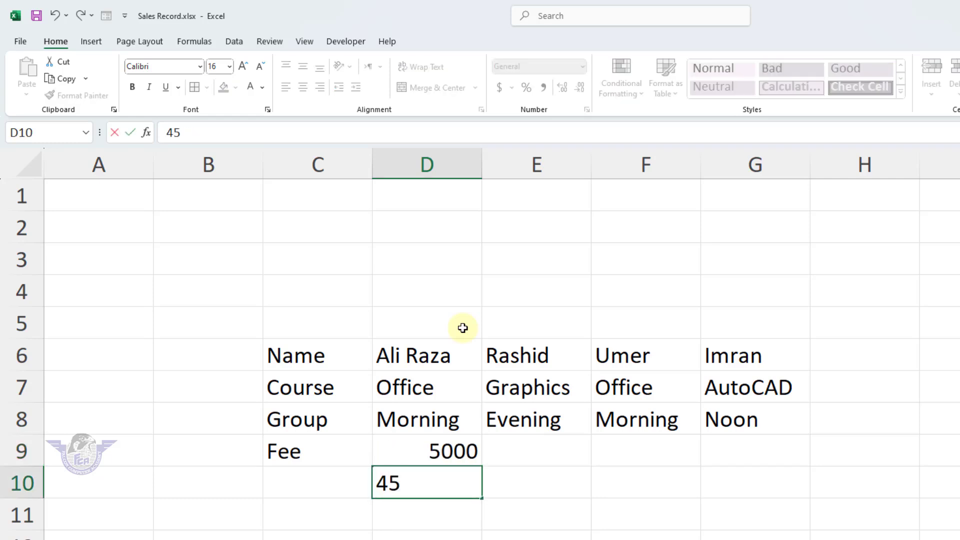
pyautogui.press('Escape')
pyautogui.press('Up')
pyautogui.press('Right')
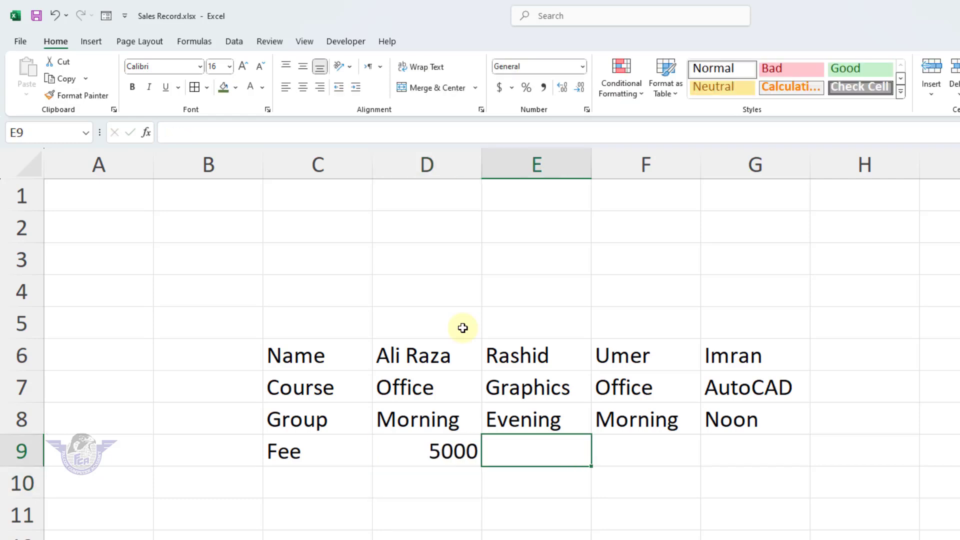
pyautogui.write('4800')
pyautogui.press('Tab')
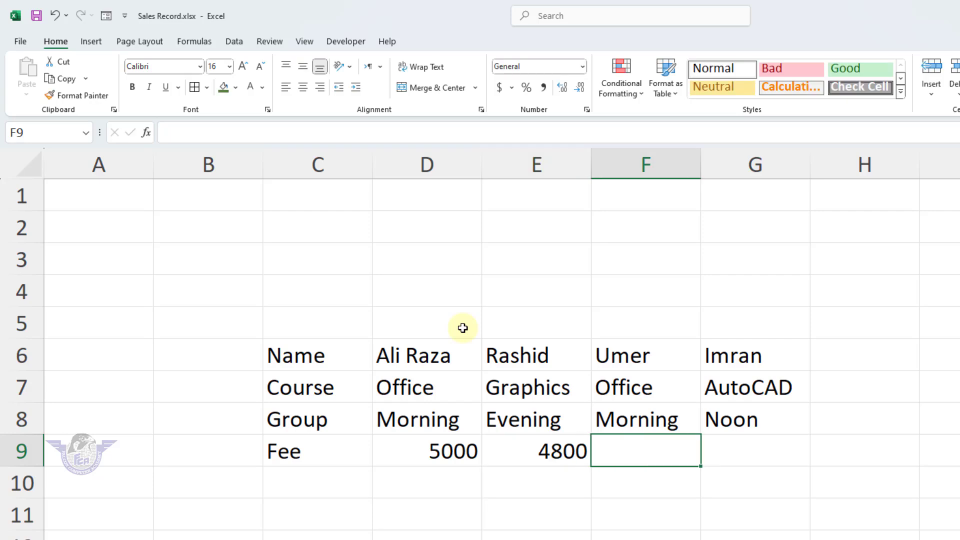
pyautogui.write('9500')
pyautogui.press('Tab')
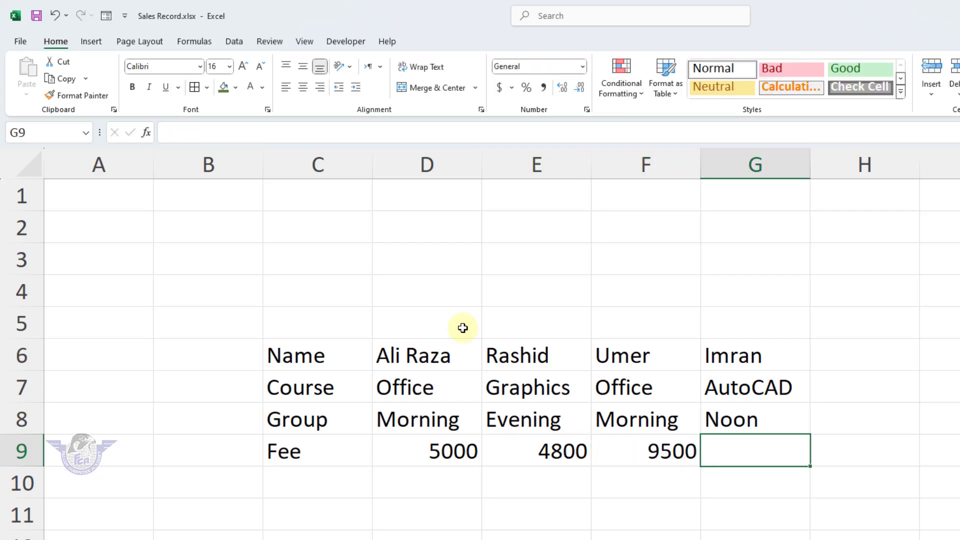
pyautogui.write('6500')
pyautogui.press('Return')
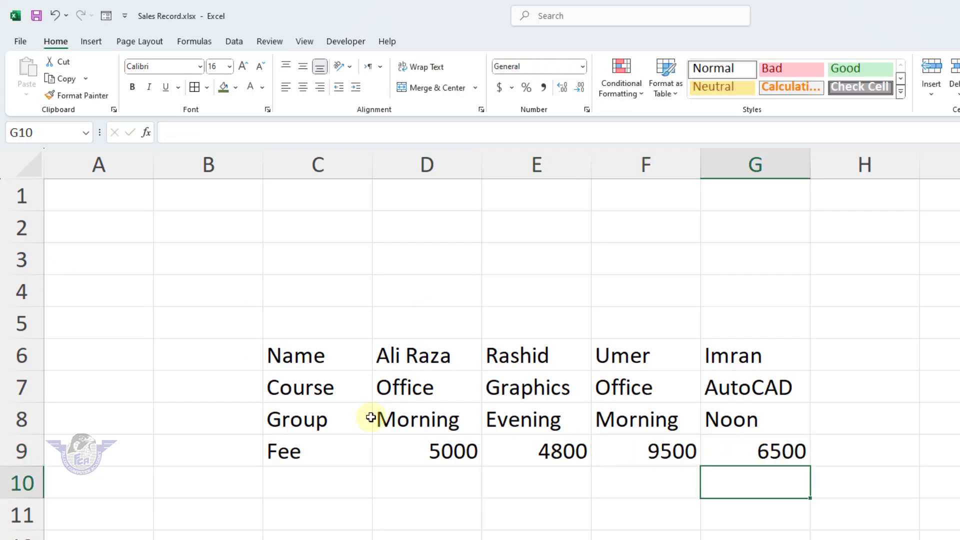
# Step: Set up a two-color gradient fill for heading cells C6 to C9, with a lighter theme green as Color 1 and dark green as Color 2
pyautogui.moveTo(311, 355); pyautogui.dragTo(313, 451)
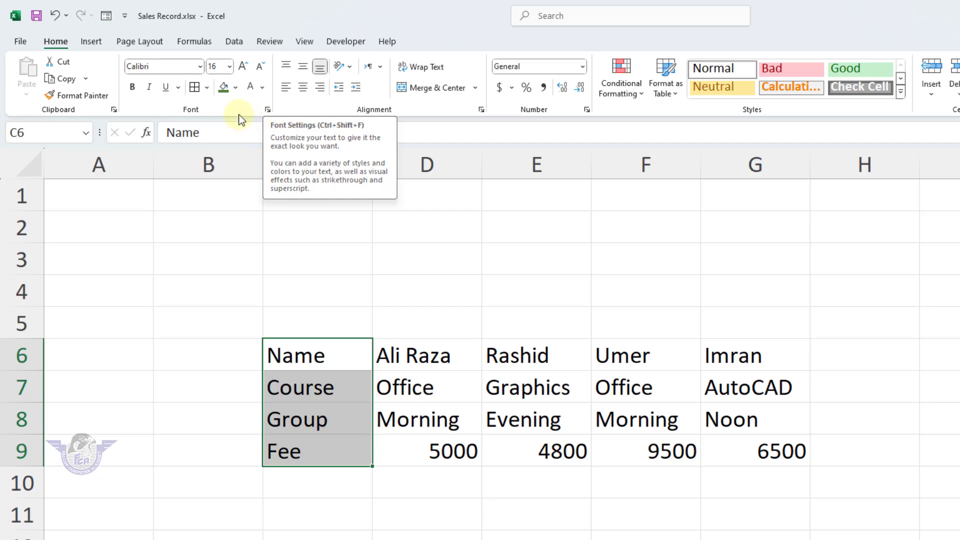
pyautogui.click(56, 44)
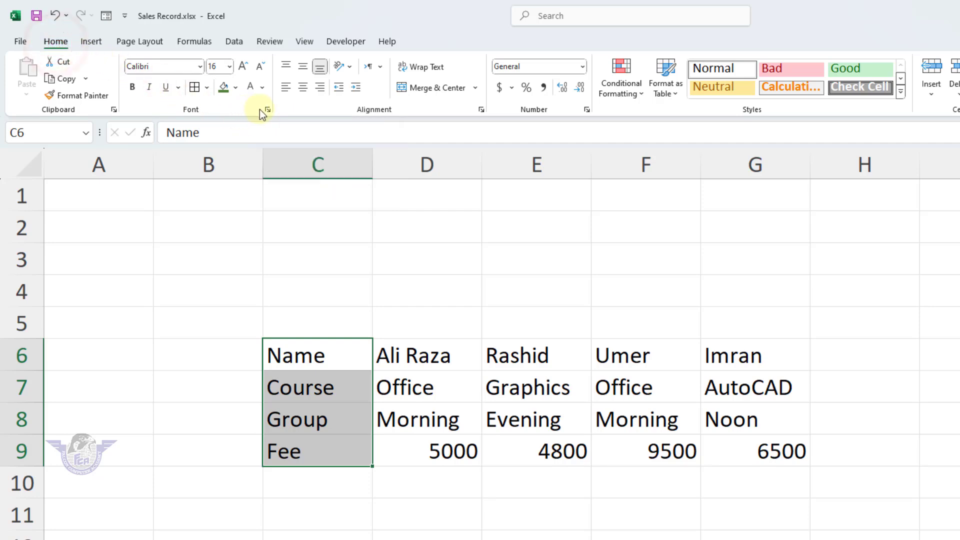
pyautogui.click(268, 110)
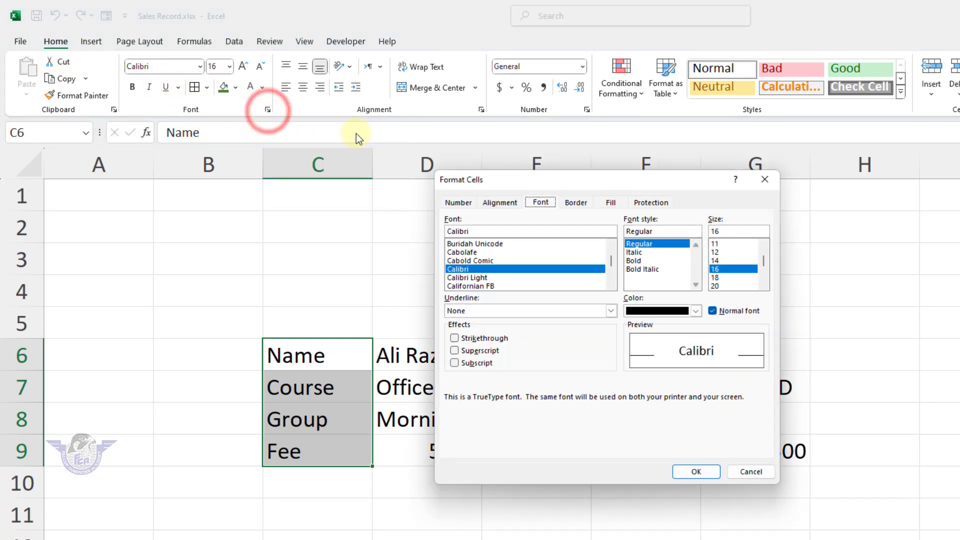
pyautogui.click(614, 203)
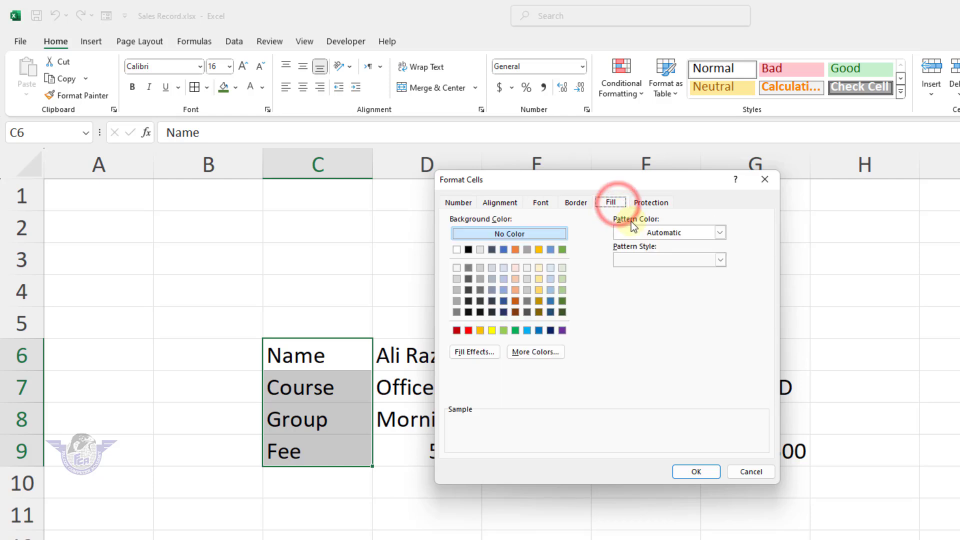
pyautogui.click(484, 350)
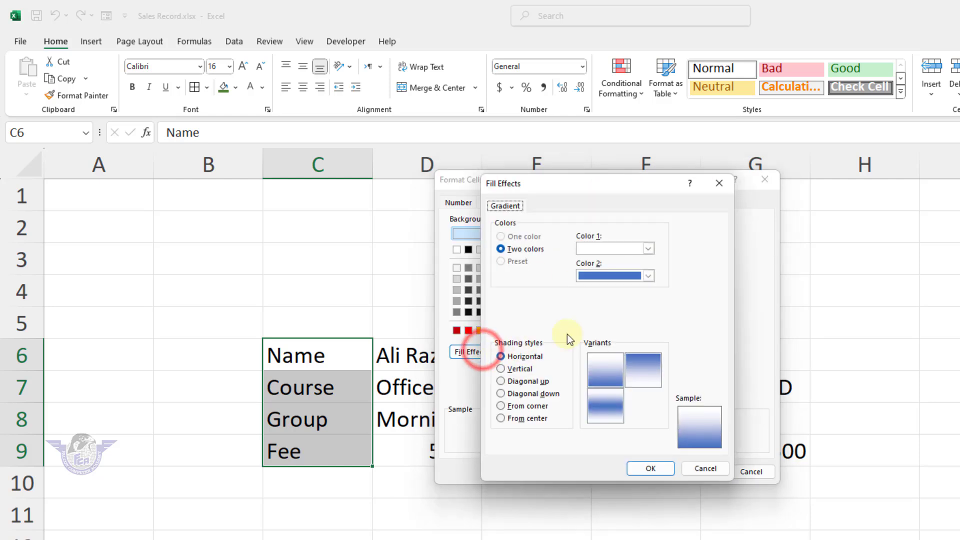
pyautogui.click(633, 248)
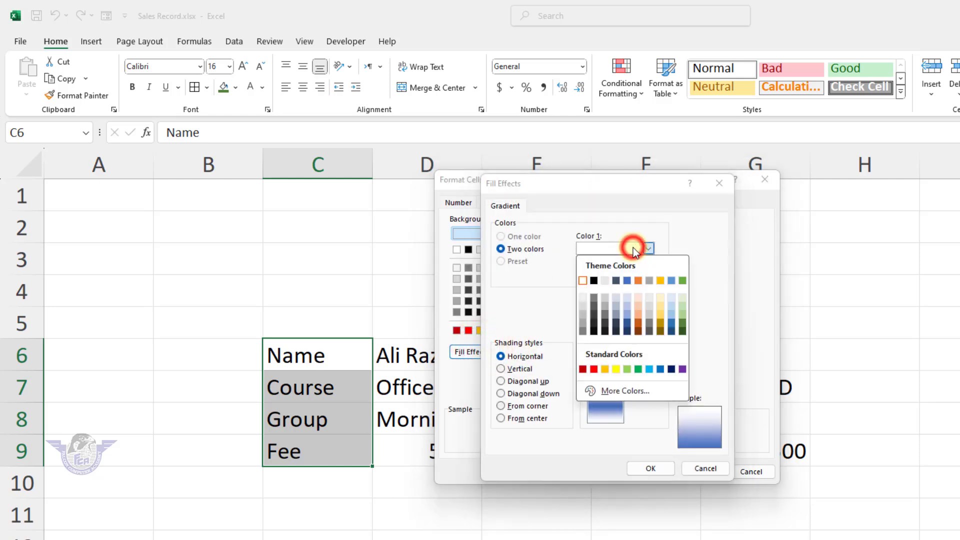
pyautogui.click(682, 314)
pyautogui.click(632, 275)
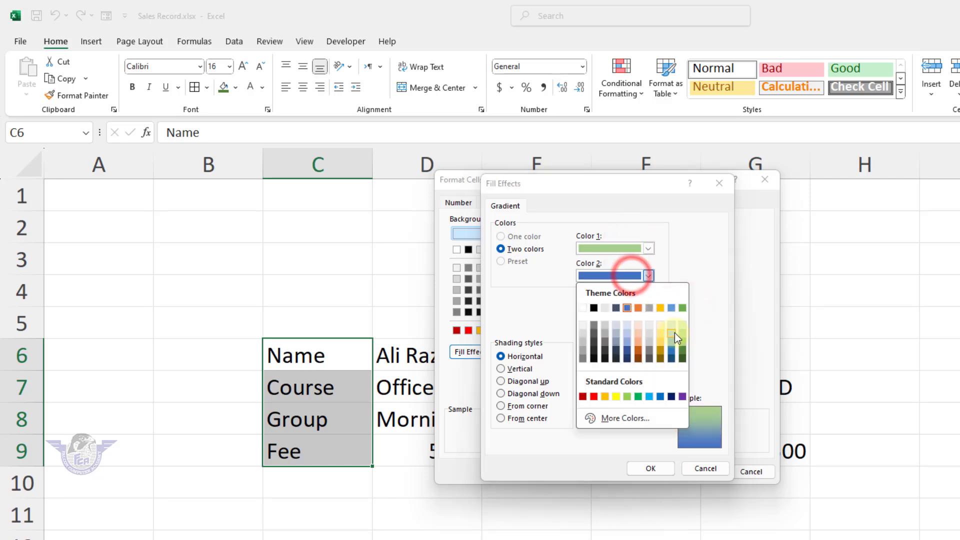
pyautogui.click(682, 353)
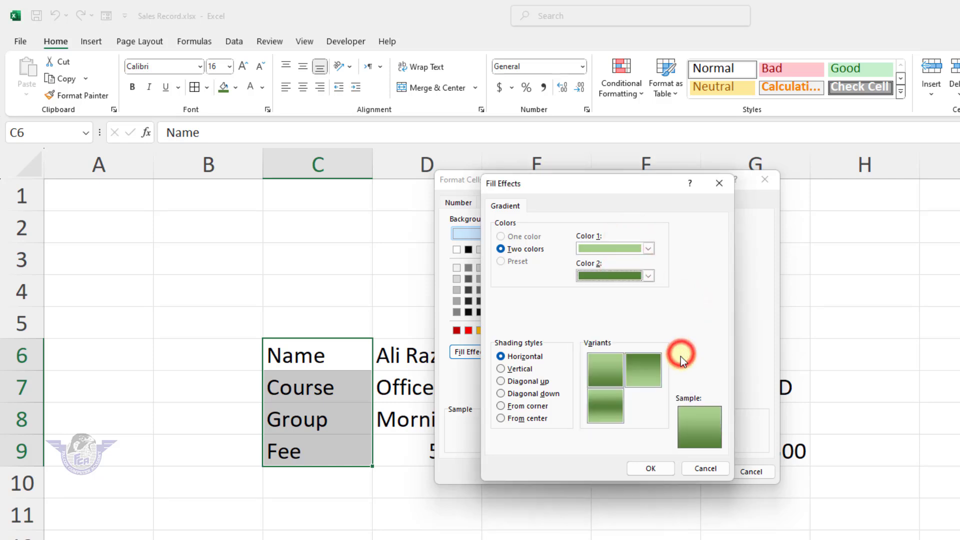
# Step: Change the gradient's Color 1 to the standard light green, use the first horizontal variant, and apply the fill
pyautogui.click(618, 248)
pyautogui.click(630, 368)
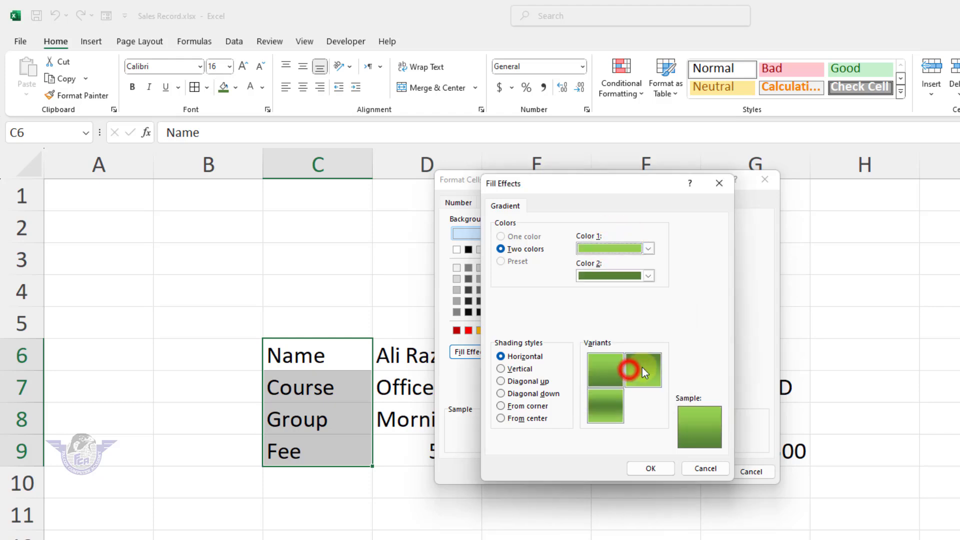
pyautogui.click(612, 372)
pyautogui.click(658, 469)
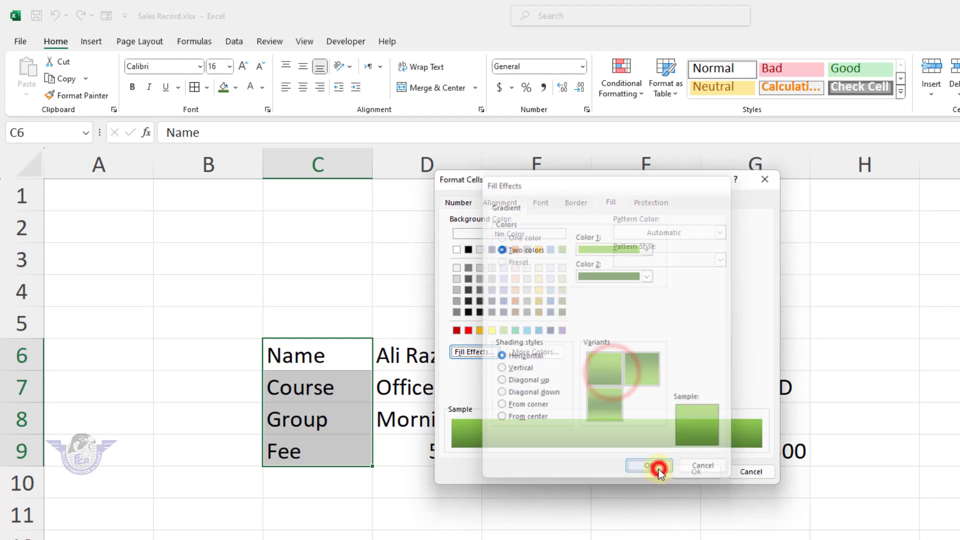
pyautogui.click(696, 471)
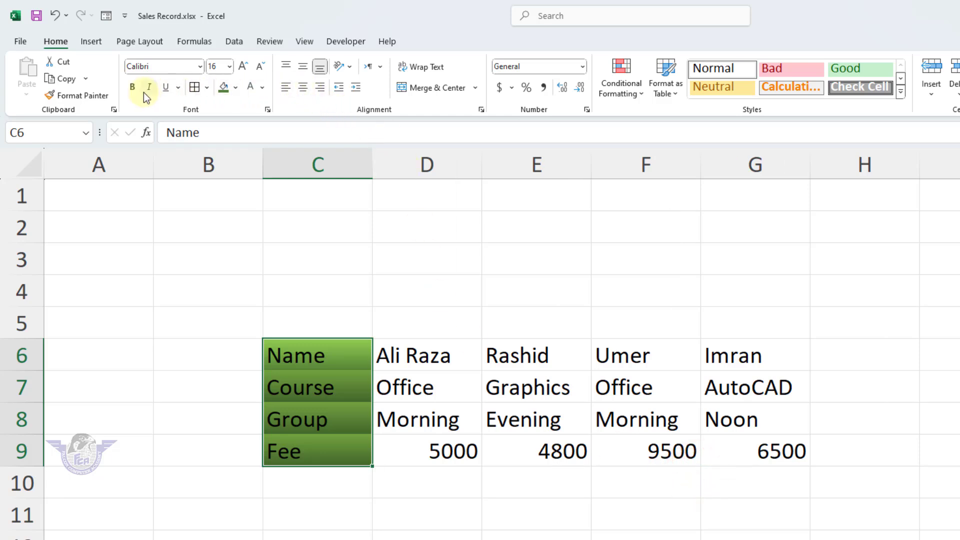
# Step: Make the heading text in cells C6 to C9 bold and white
pyautogui.click(132, 88)
pyautogui.click(262, 88)
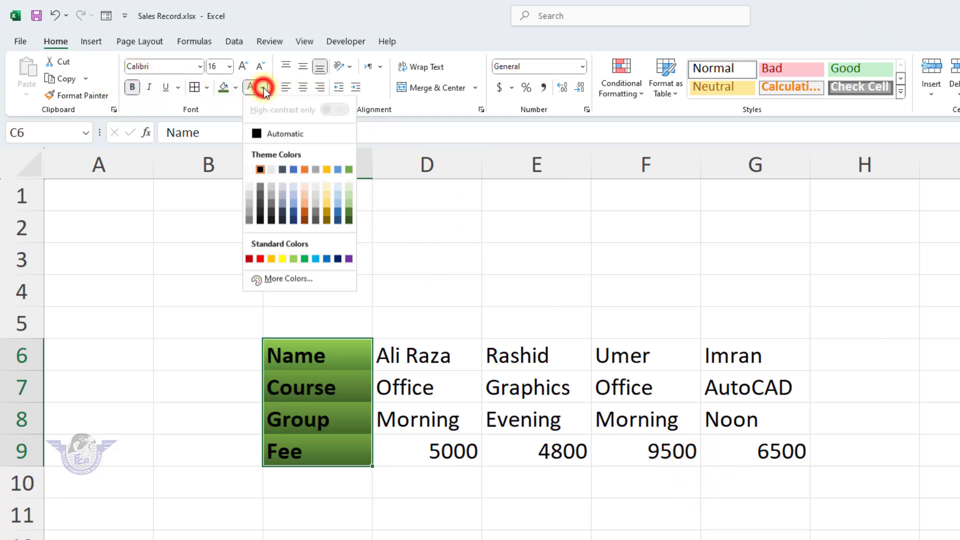
pyautogui.click(249, 170)
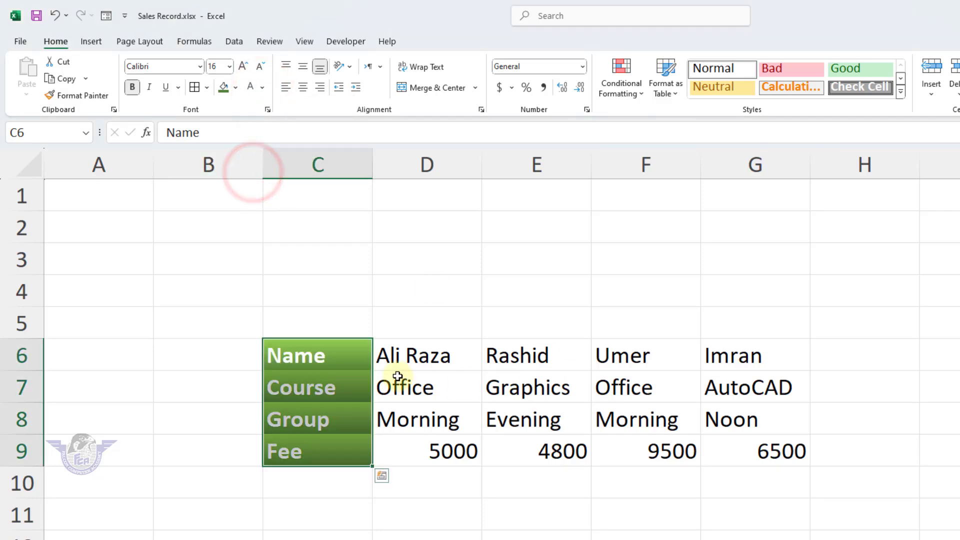
# Step: Center the contents of the whole table, C6 to G9, and give it all borders
pyautogui.click(345, 360)
pyautogui.moveTo(357, 376); pyautogui.dragTo(755, 450)
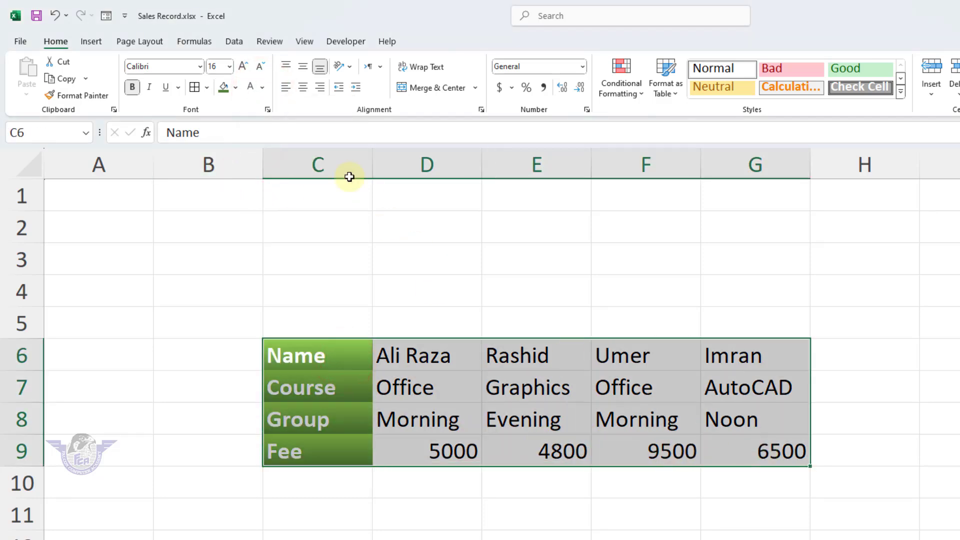
pyautogui.click(303, 89)
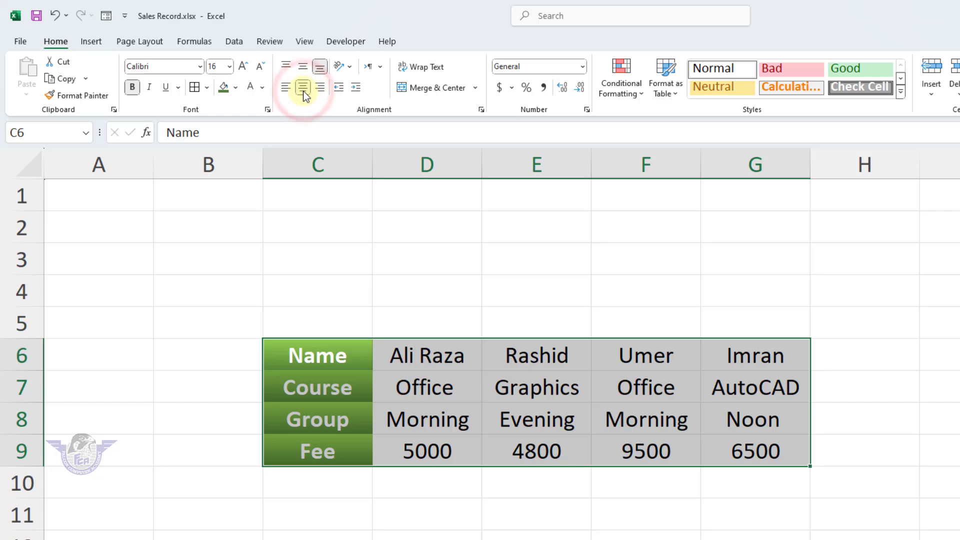
pyautogui.click(194, 88)
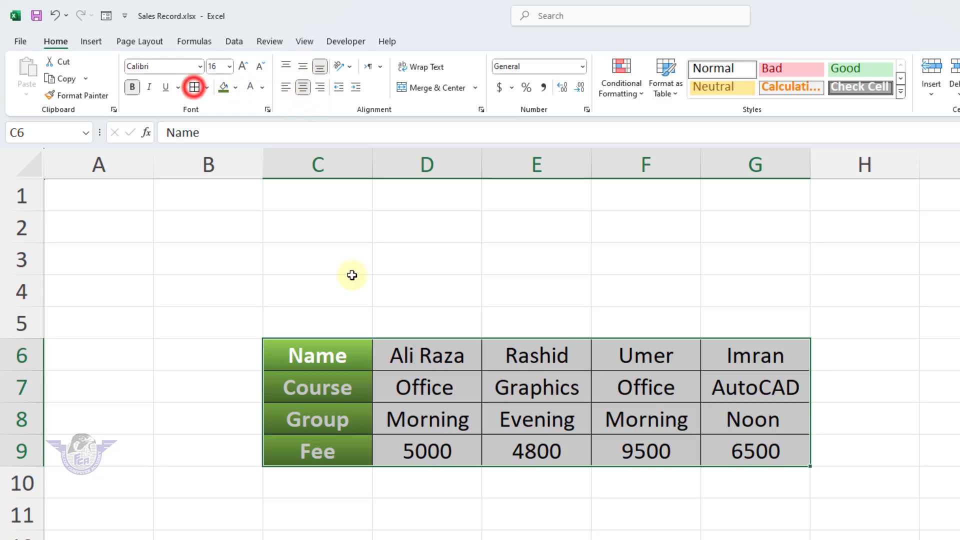
pyautogui.click(465, 496)
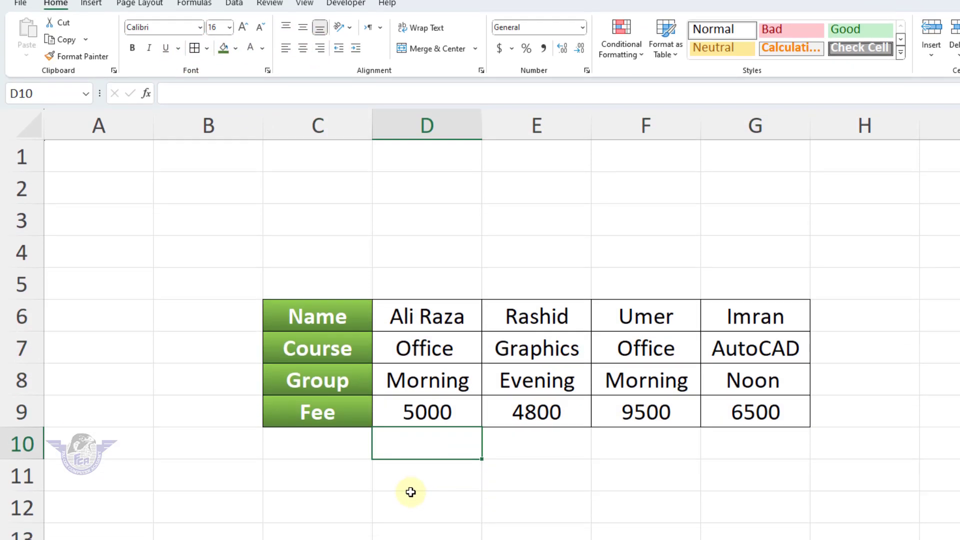
# Step: Enter the heading Name in cell D12 below the table
pyautogui.click(401, 441)
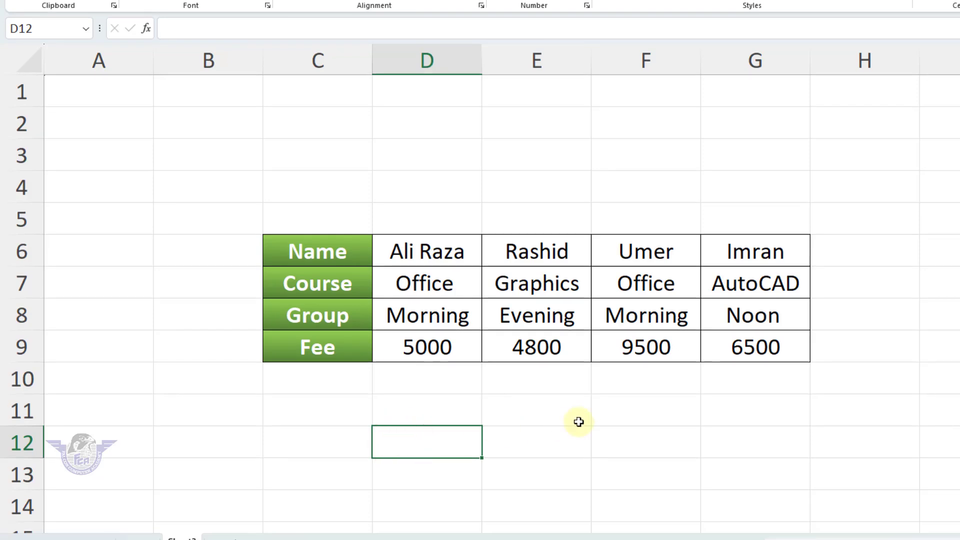
pyautogui.write('Name')
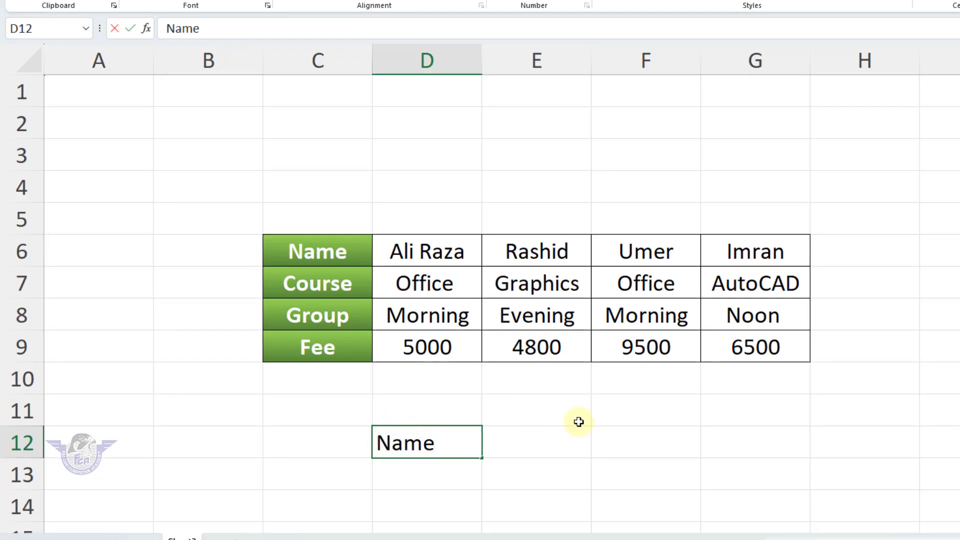
pyautogui.press('Tab')
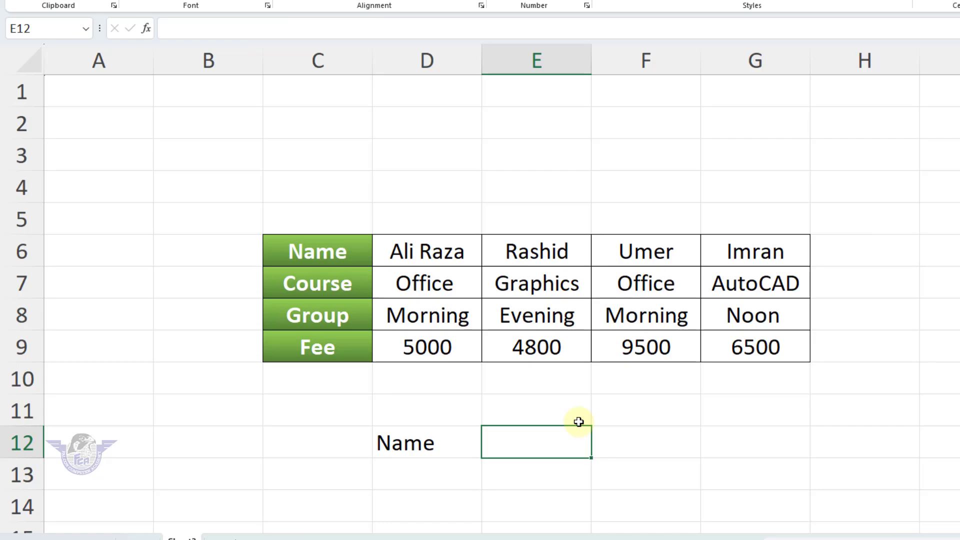
# Step: Start a data validation rule on cell E12 that allows a List
pyautogui.click(549, 432)
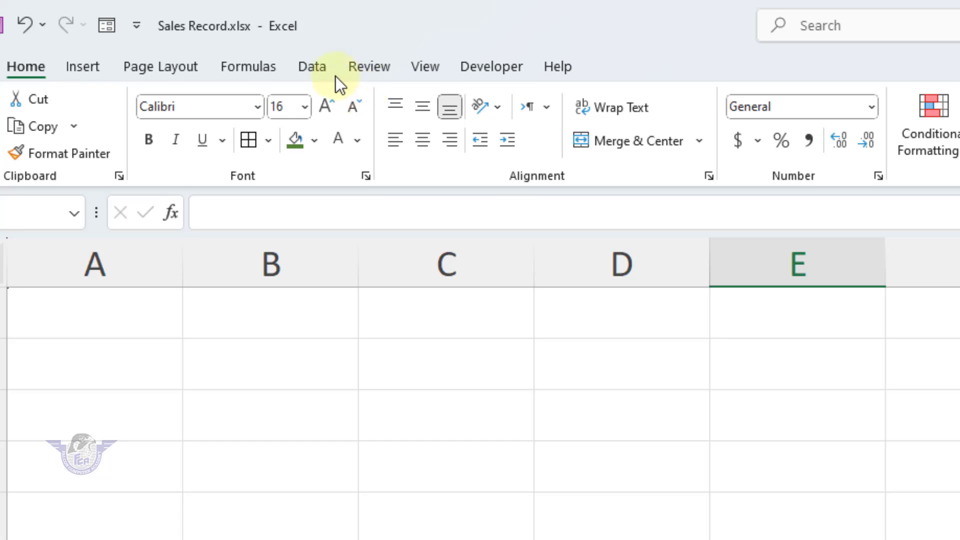
pyautogui.click(315, 69)
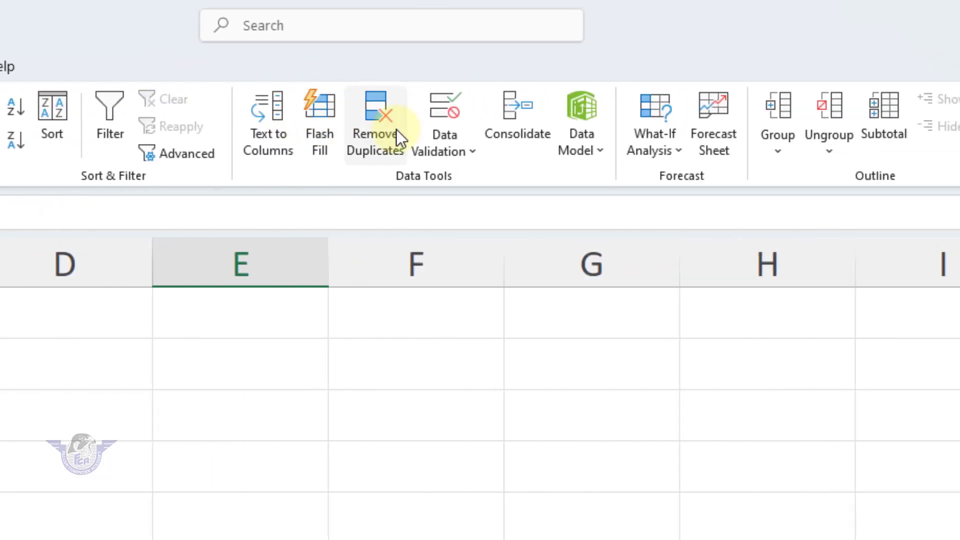
pyautogui.click(442, 140)
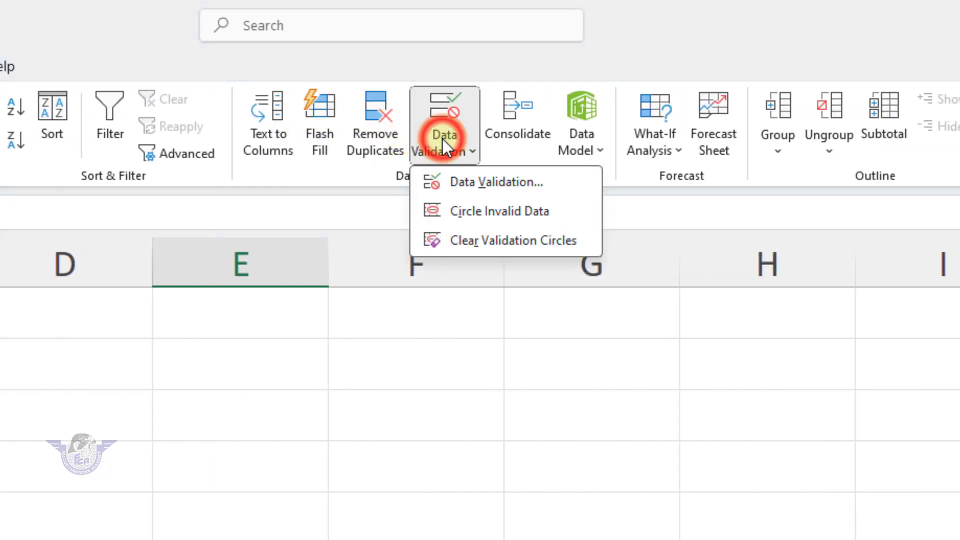
pyautogui.click(472, 181)
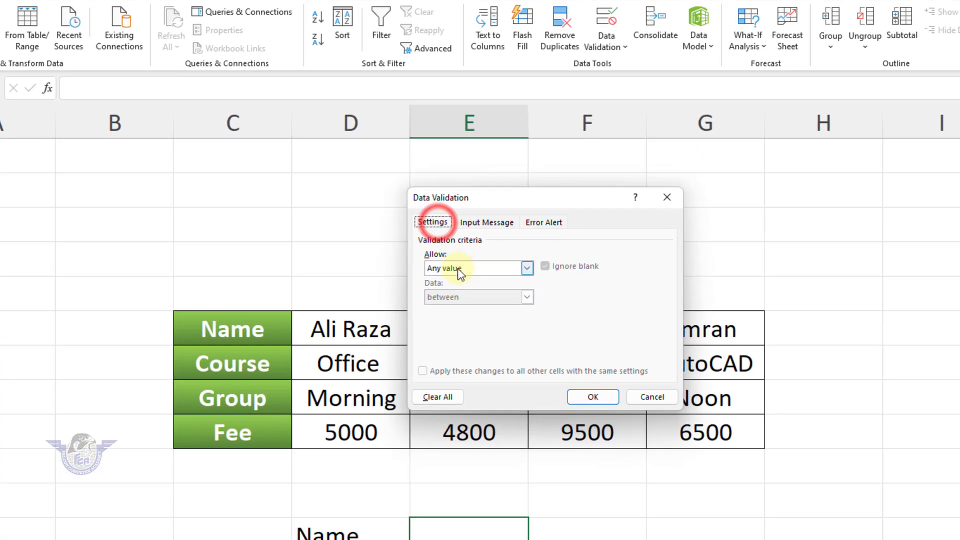
pyautogui.click(463, 324)
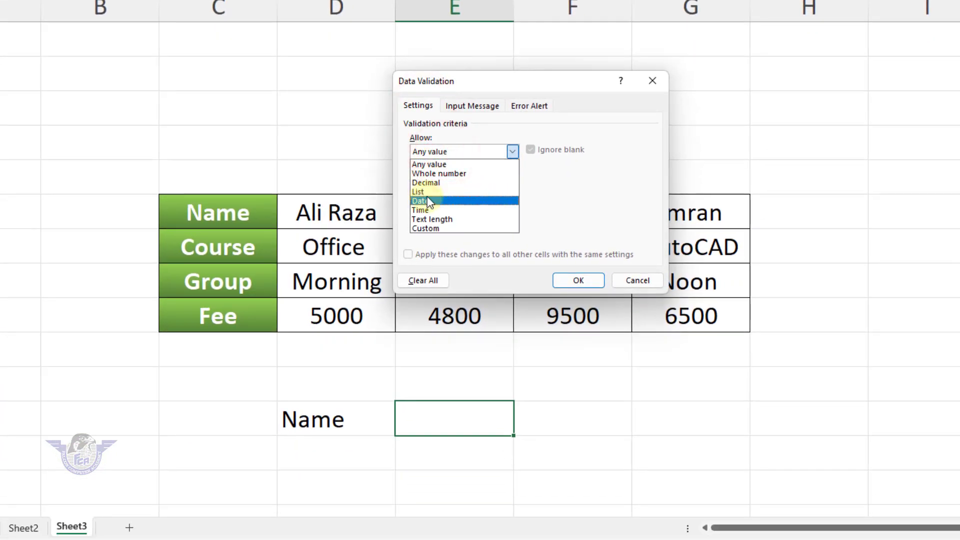
pyautogui.click(422, 192)
# Step: Use headings =$C$7:$C$9 as the list source, apply the rule, and choose Course in cell E12
pyautogui.click(424, 208)
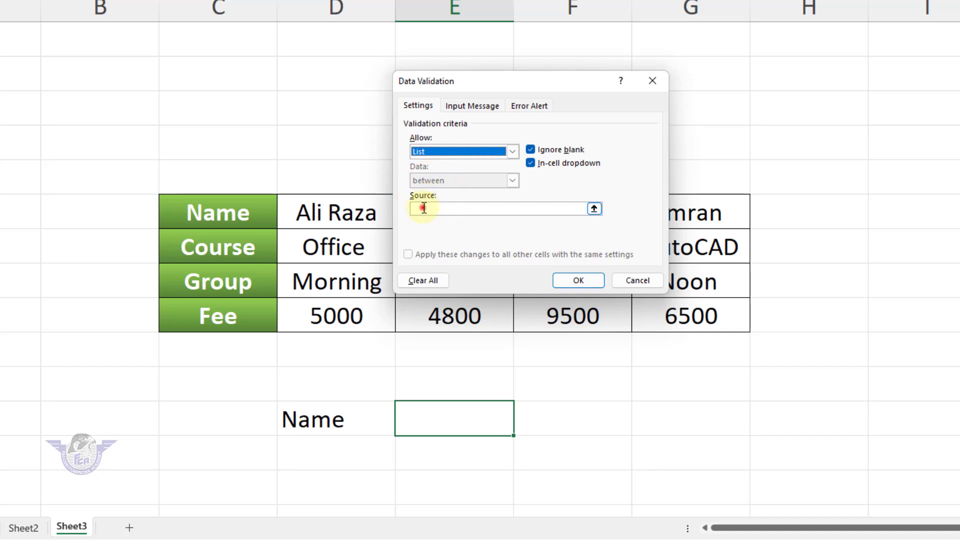
pyautogui.write('=')
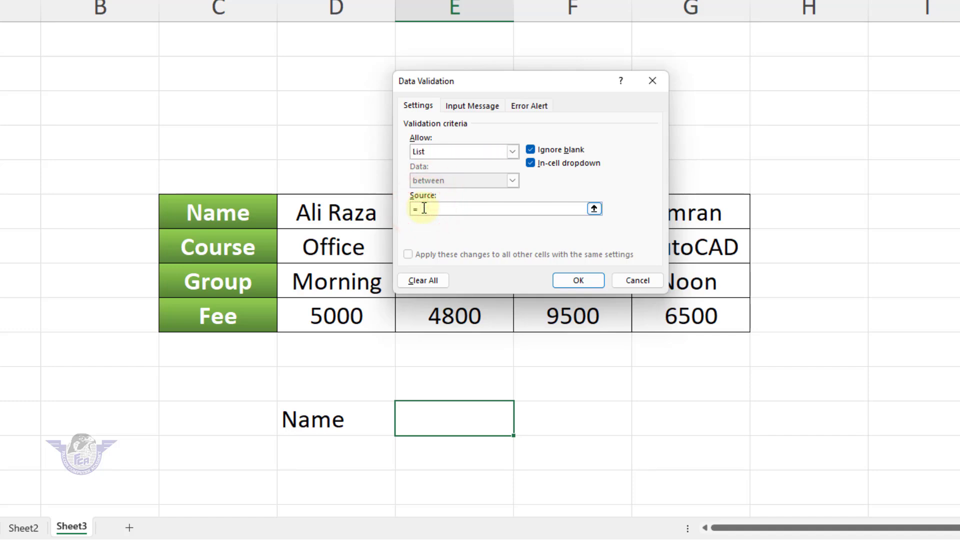
pyautogui.click(238, 252)
pyautogui.moveTo(238, 252); pyautogui.dragTo(227, 309)
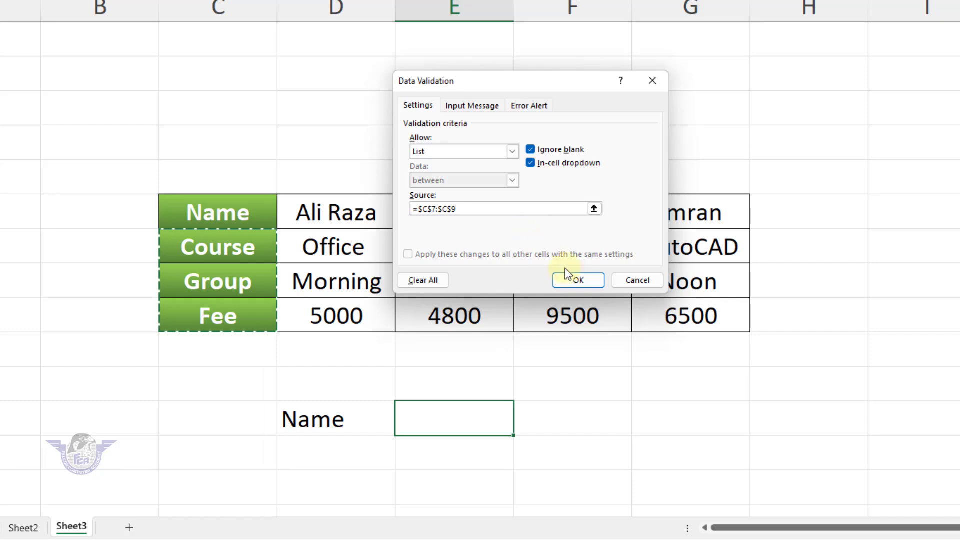
pyautogui.click(578, 280)
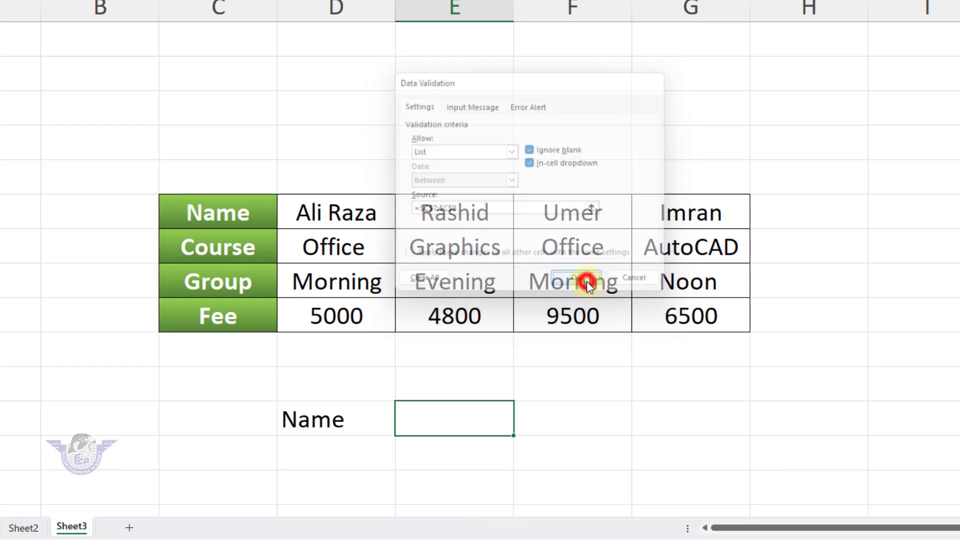
pyautogui.click(521, 428)
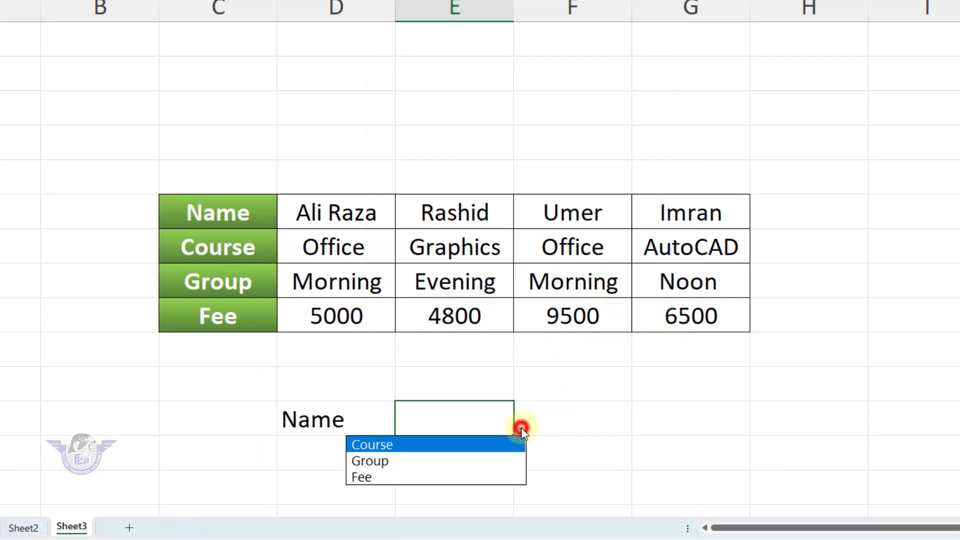
pyautogui.click(398, 445)
# Step: Copy the formatting of heading cell C6 onto the Name and Course headings in D12 and E12
pyautogui.moveTo(328, 420); pyautogui.dragTo(422, 420)
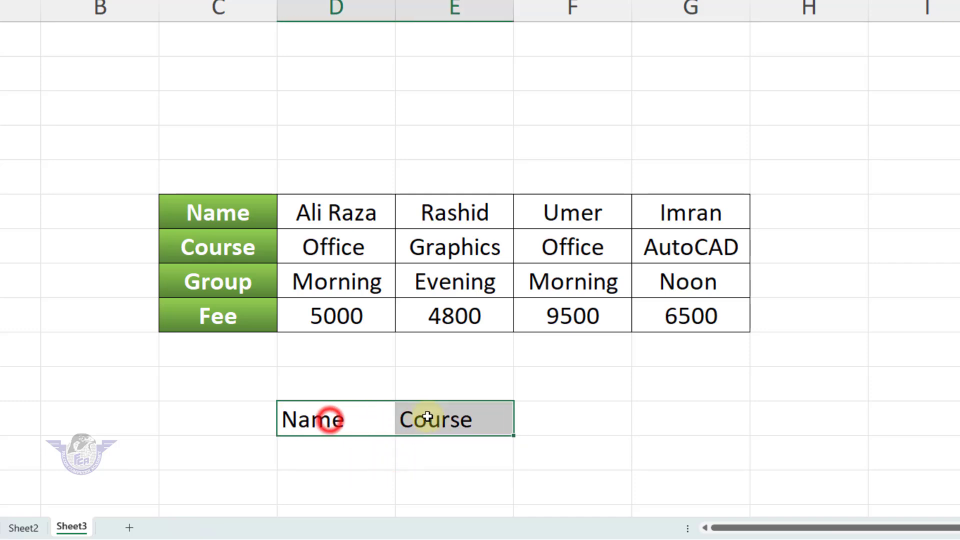
pyautogui.click(237, 214)
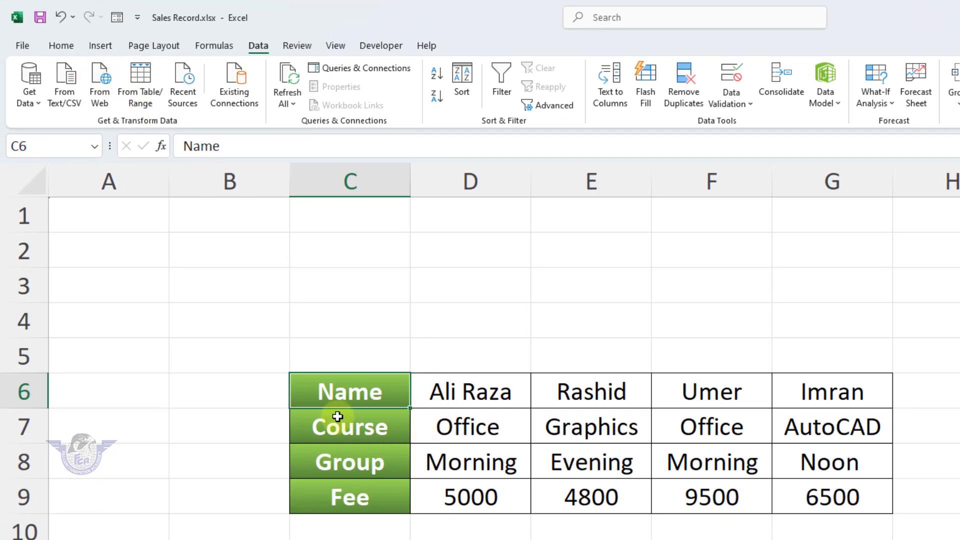
pyautogui.click(60, 43)
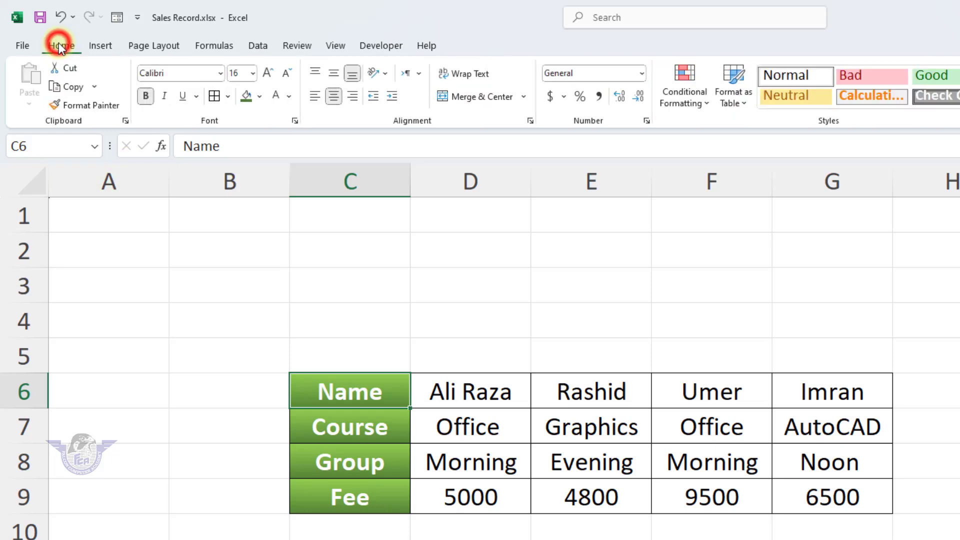
pyautogui.click(91, 105)
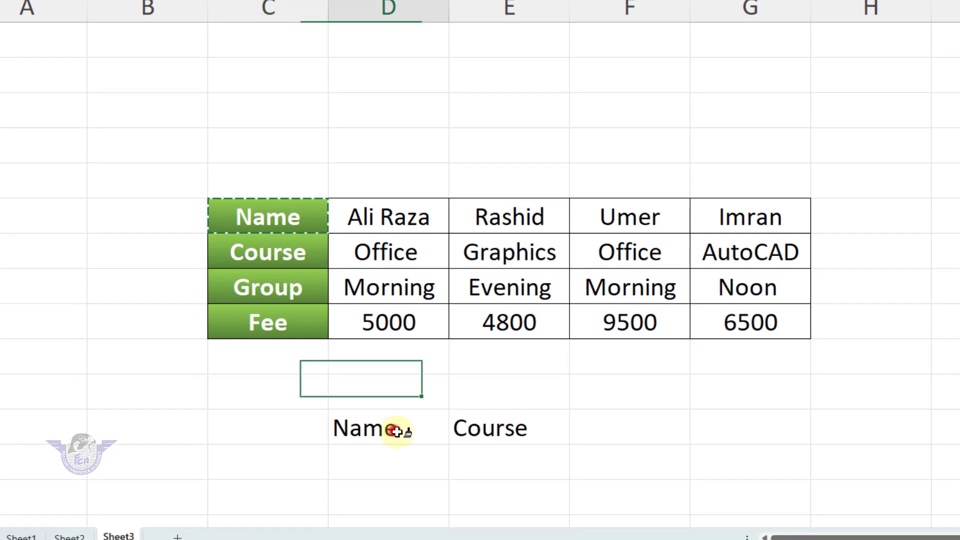
pyautogui.moveTo(396, 431); pyautogui.dragTo(519, 432)
# Step: Apply all borders to the lookup area D12:E13
pyautogui.moveTo(420, 428)
pyautogui.mouseDown()
pyautogui.moveTo(496, 442)
pyautogui.moveTo(498, 457)
pyautogui.mouseUp()
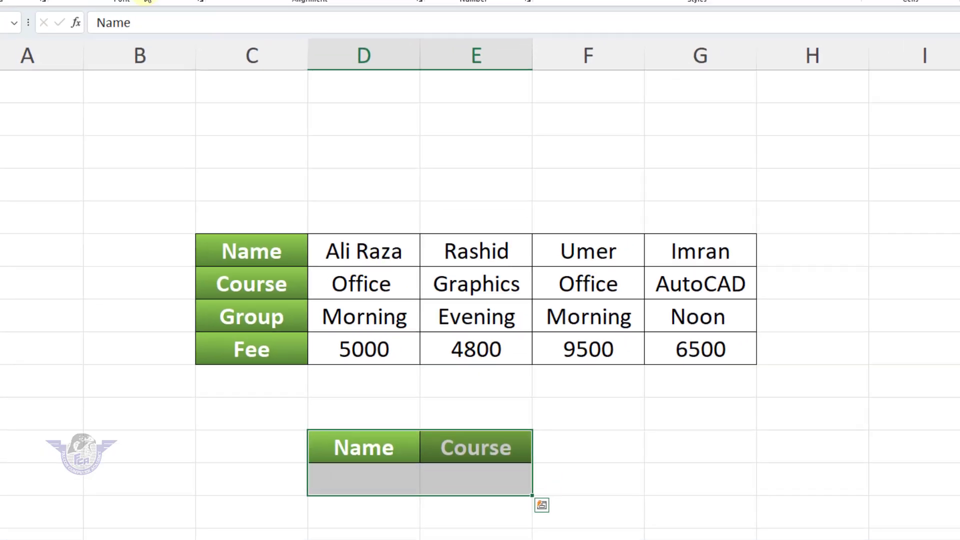
pyautogui.click(118, 31)
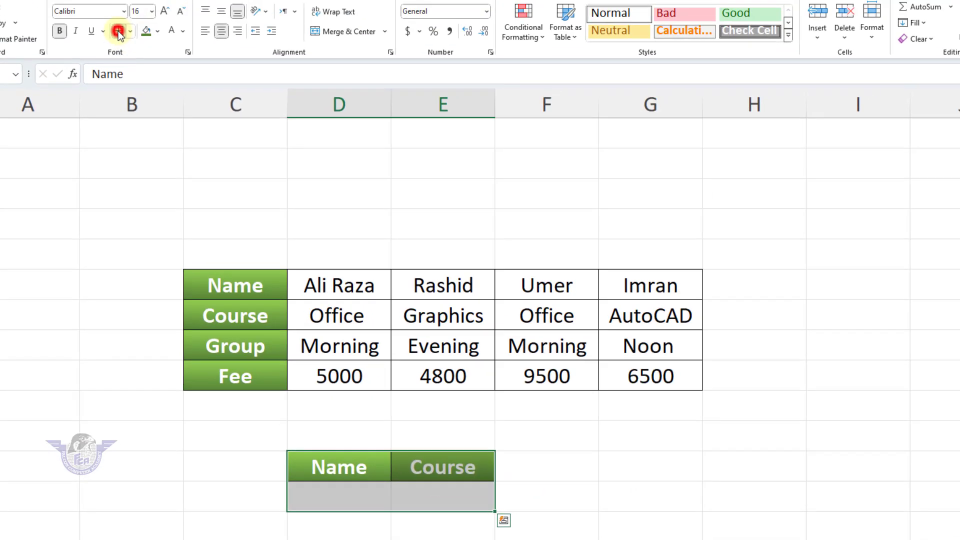
pyautogui.click(430, 502)
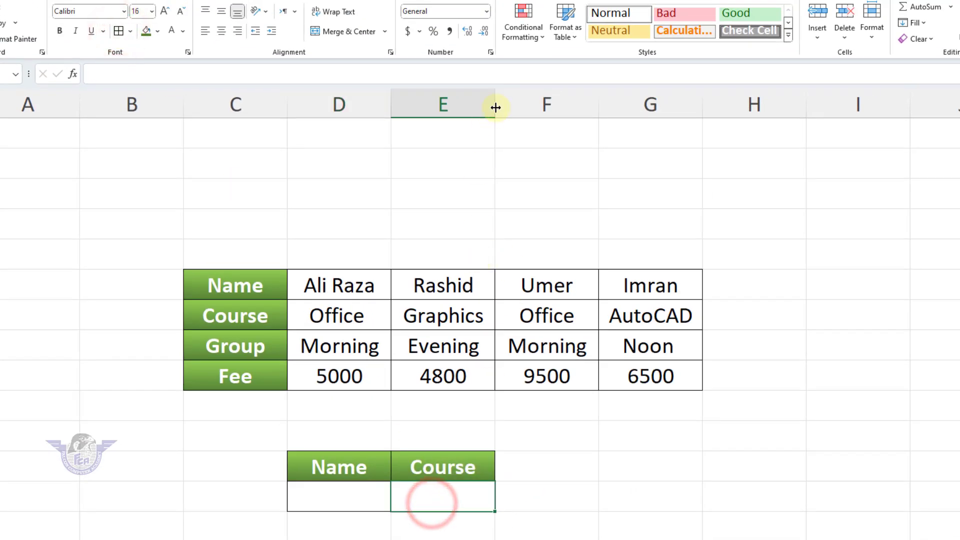
# Step: Widen column E to make more room for the lookup formula in E13
pyautogui.moveTo(495, 107); pyautogui.dragTo(553, 108)
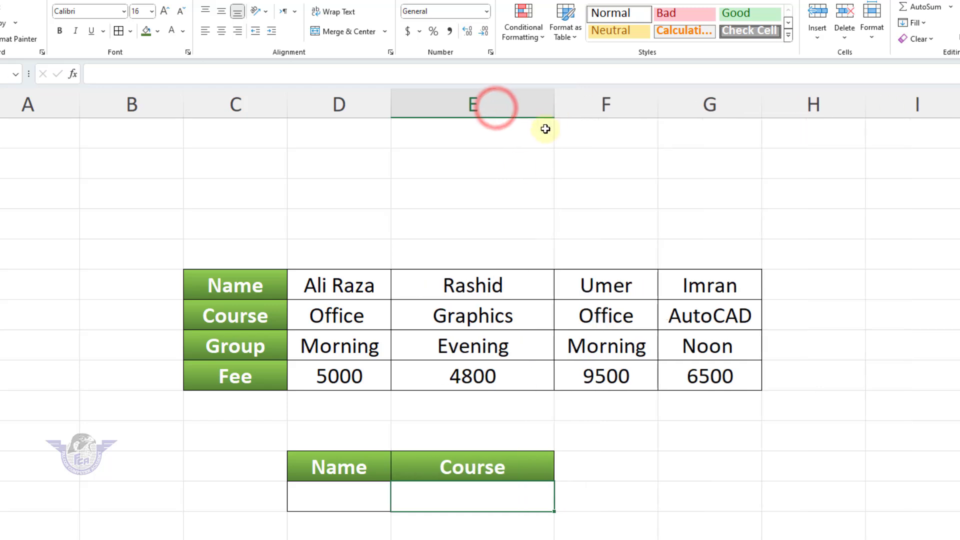
pyautogui.click(475, 492)
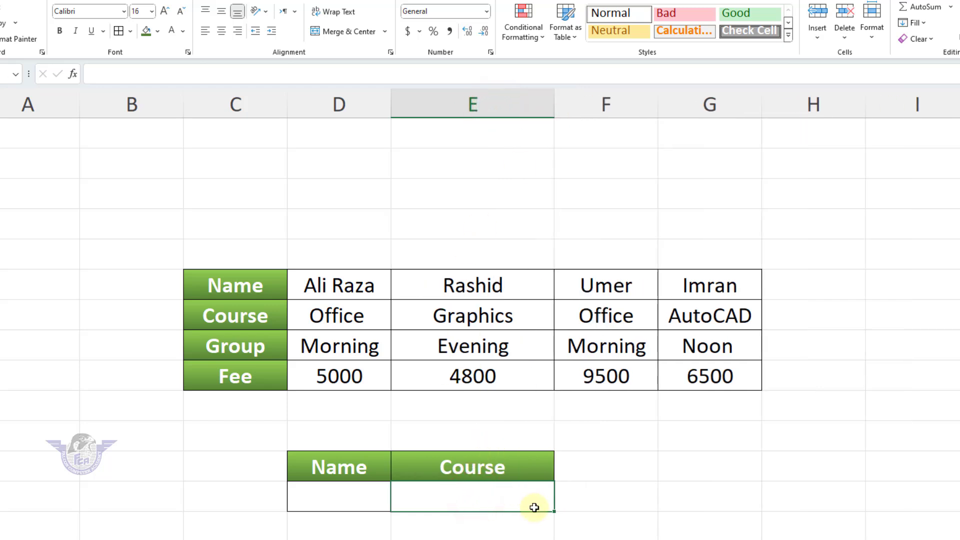
pyautogui.moveTo(552, 100); pyautogui.dragTo(562, 100)
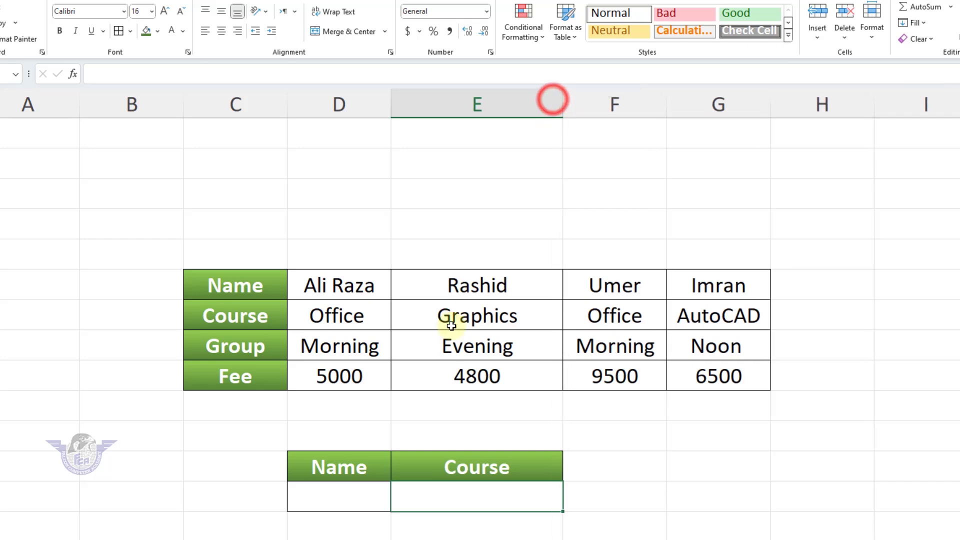
# Step: Enter the first student's name, as written in table cell D6, in cell D13 under the Name heading
pyautogui.click(334, 499)
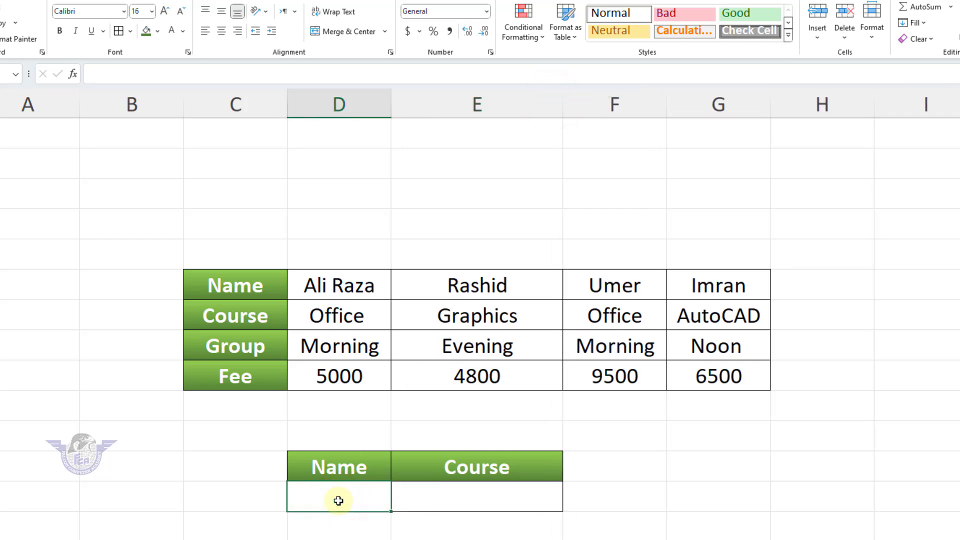
pyautogui.write('Ali Raza')
pyautogui.press('Tab')
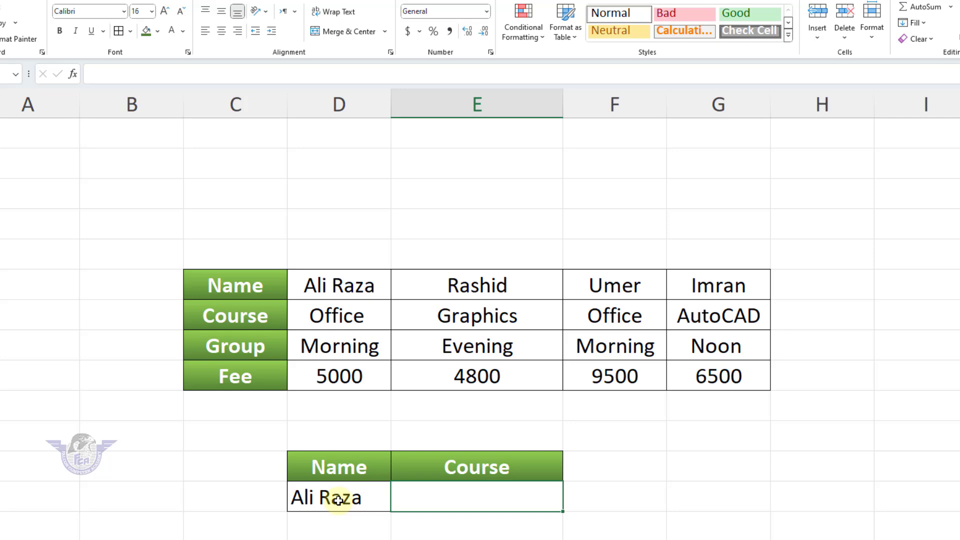
# Step: Begin an HLOOKUP formula in E13 with D13 as the lookup value and C6:G9 as the table array
pyautogui.write('=hl')
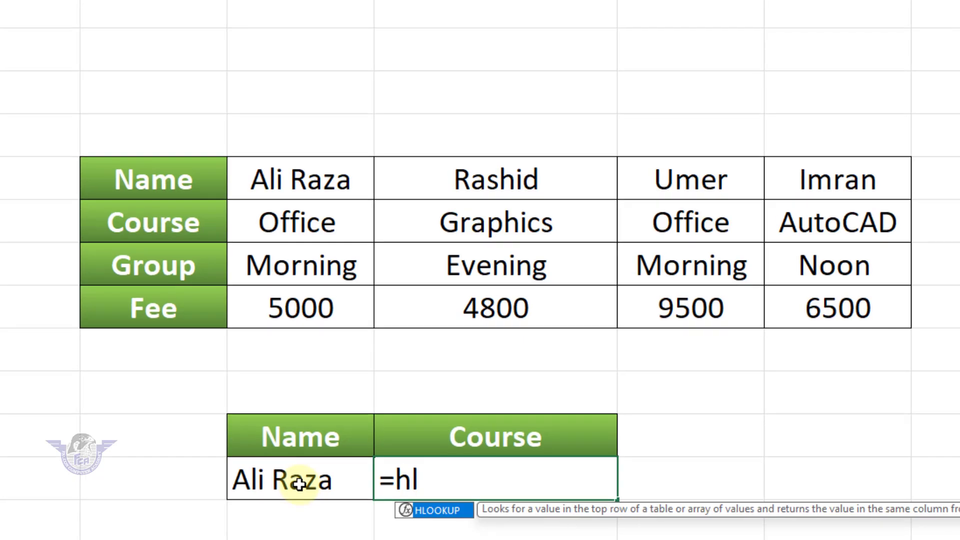
pyautogui.press('Tab')
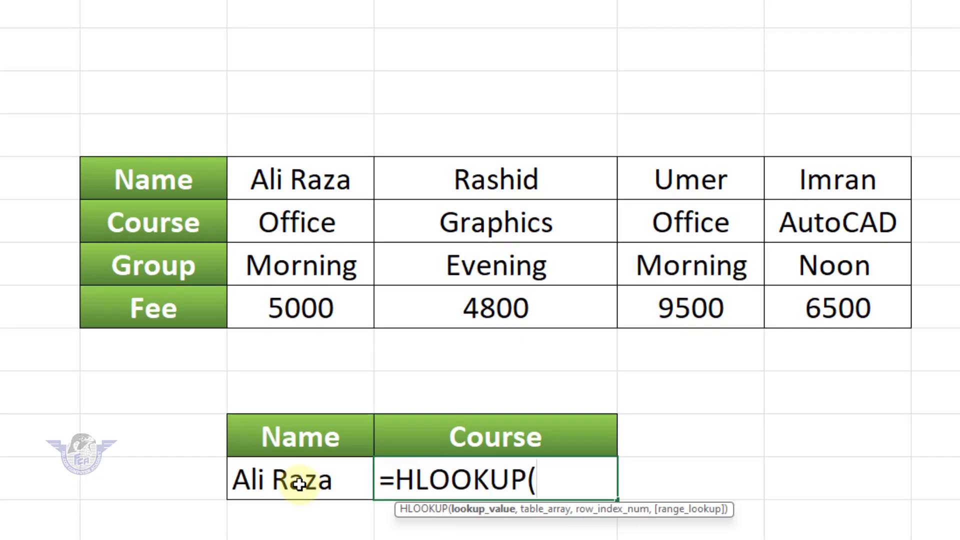
pyautogui.click(299, 484)
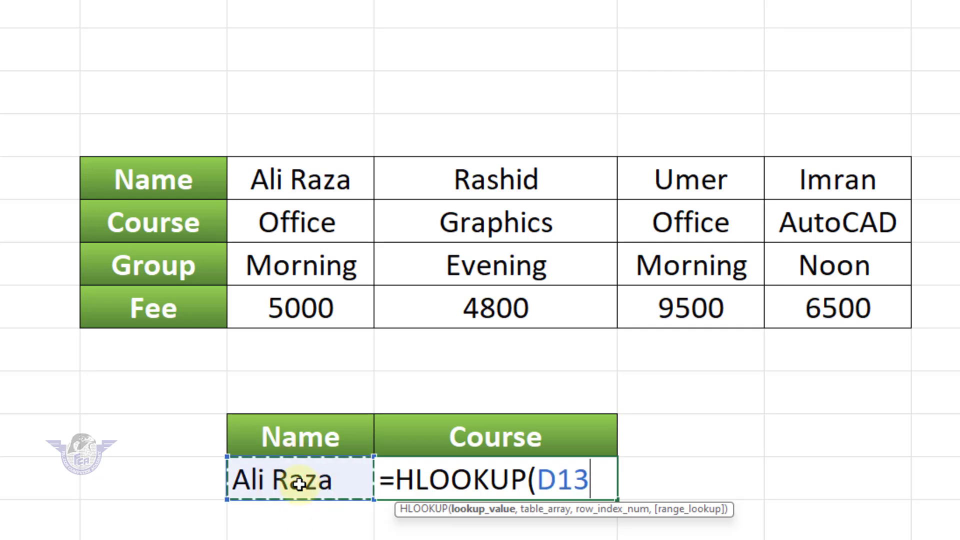
pyautogui.write(',')
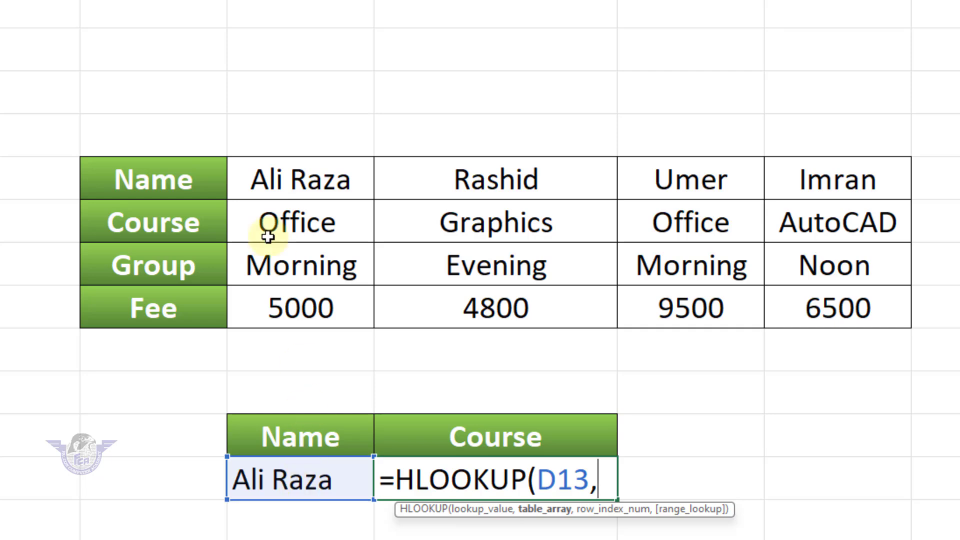
pyautogui.moveTo(191, 180); pyautogui.dragTo(791, 304)
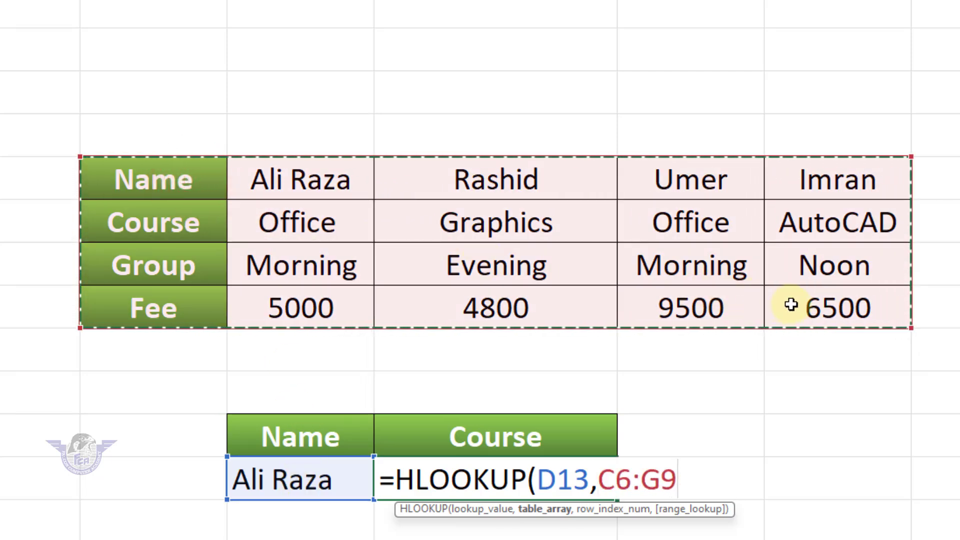
# Step: Complete the HLOOKUP formula with MATCH(E12,C6:C9,0) as the row index and 0 as the range lookup, and enter it in E13
pyautogui.write(',matc')
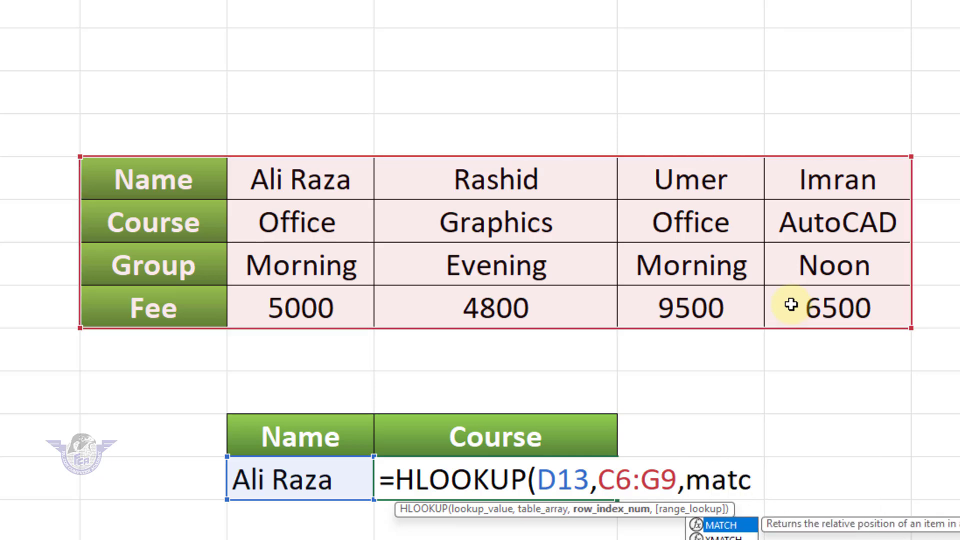
pyautogui.write('h')
pyautogui.press('Tab')
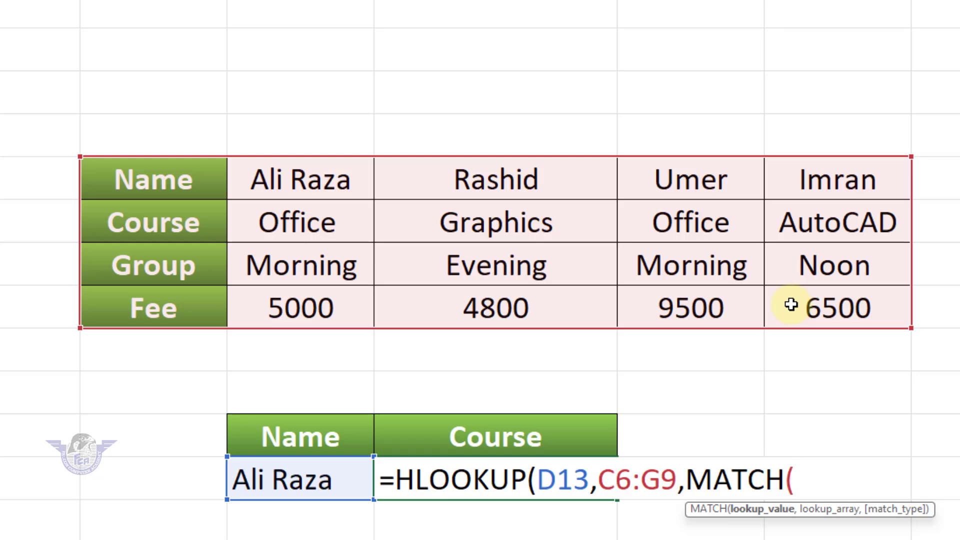
pyautogui.click(514, 441)
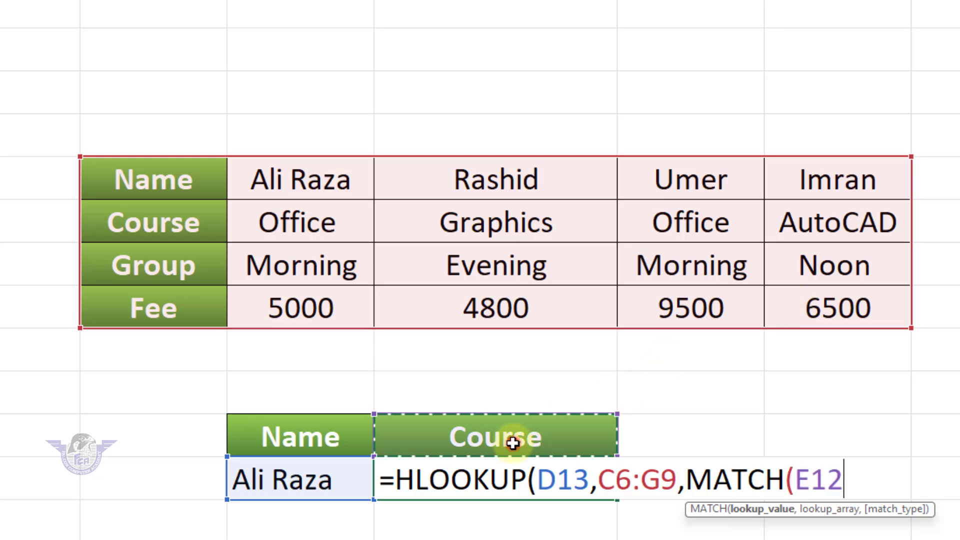
pyautogui.write(',')
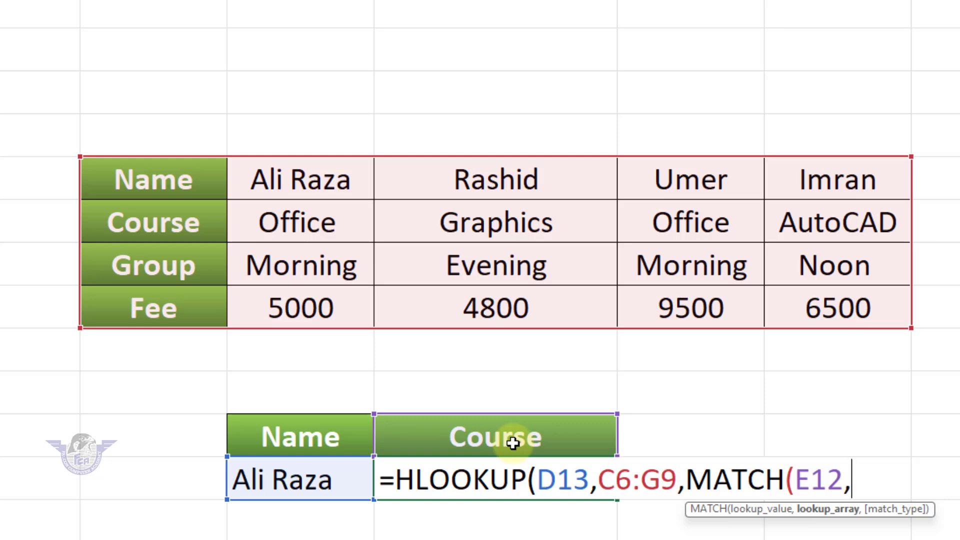
pyautogui.moveTo(161, 184); pyautogui.dragTo(158, 299)
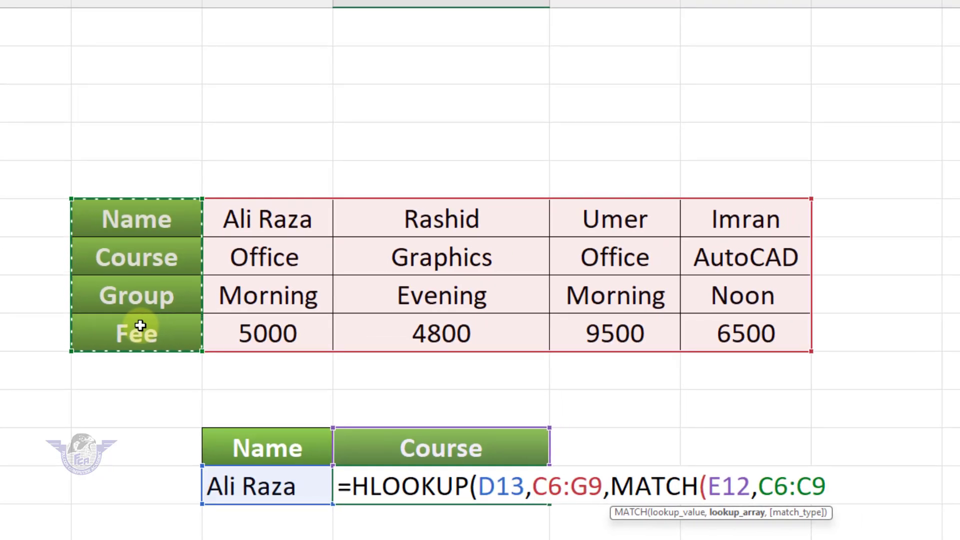
pyautogui.write(',0')
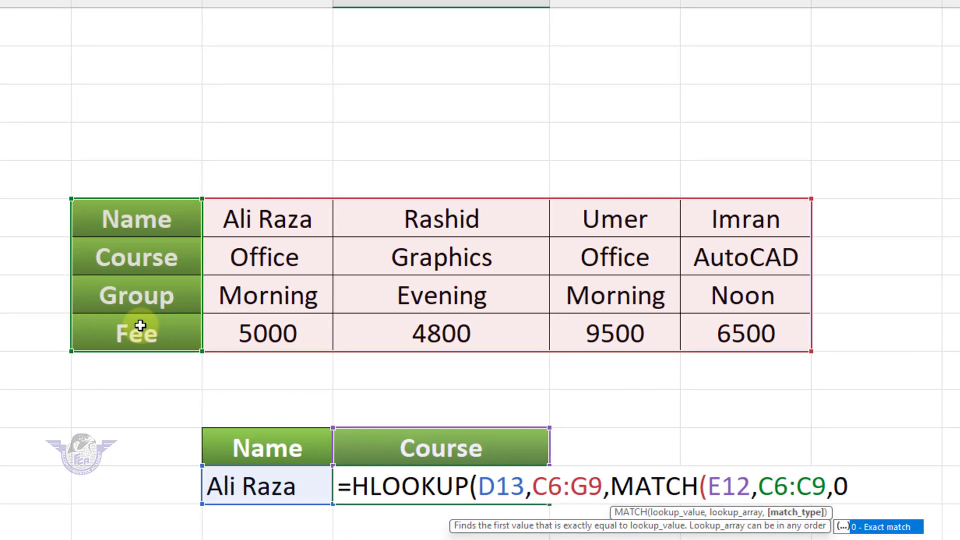
pyautogui.write(')')
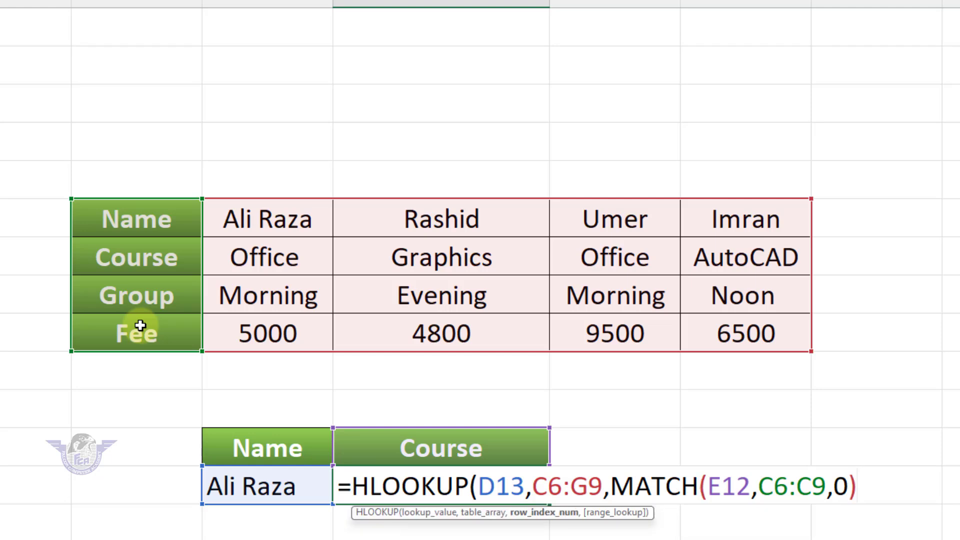
pyautogui.write(',')
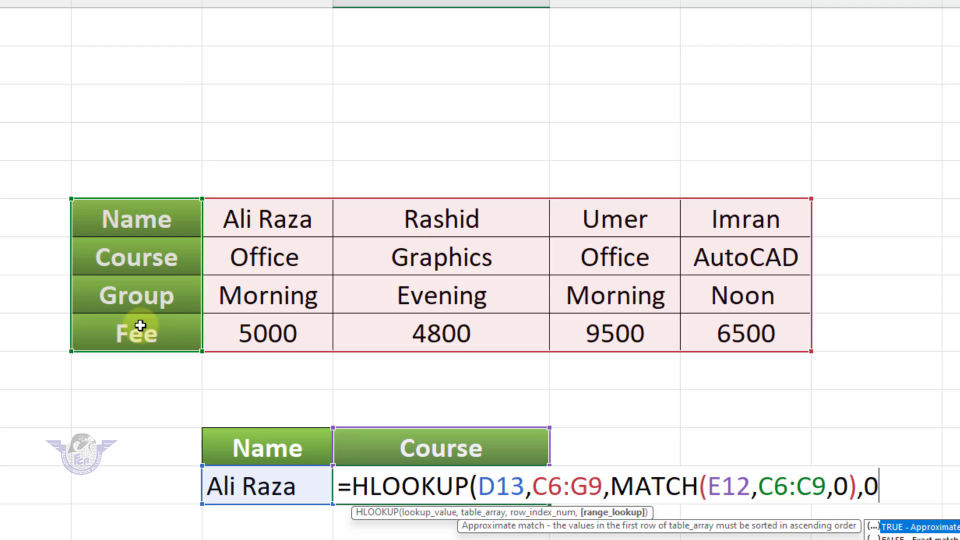
pyautogui.write('0)')
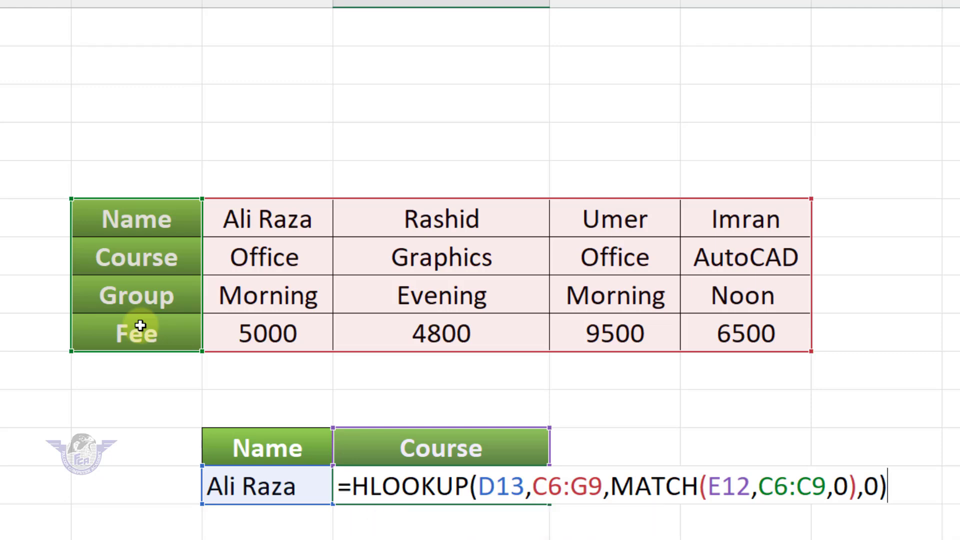
pyautogui.hotkey('ctrl', 'Return')
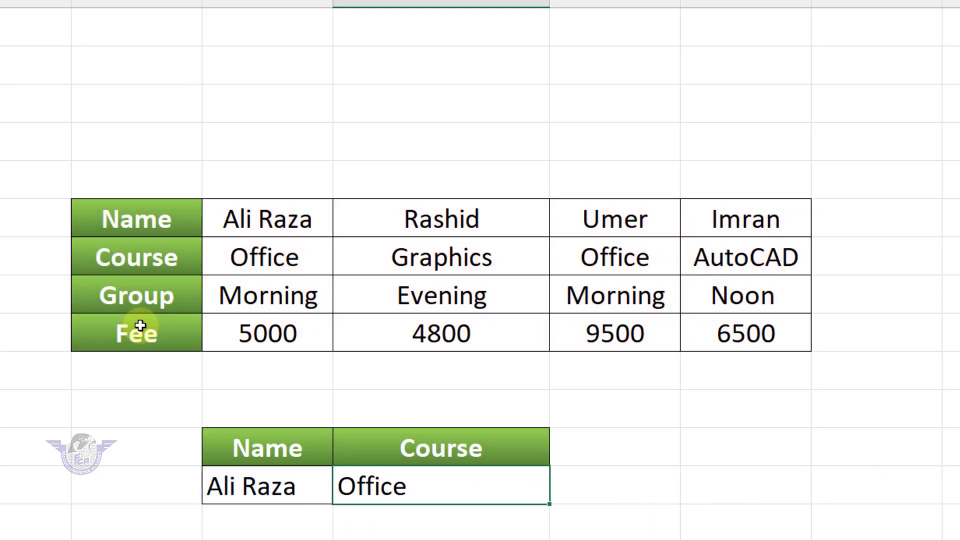
# Step: Compare the lookup row with the first student's name, course, group and fee in the table
pyautogui.click(293, 492)
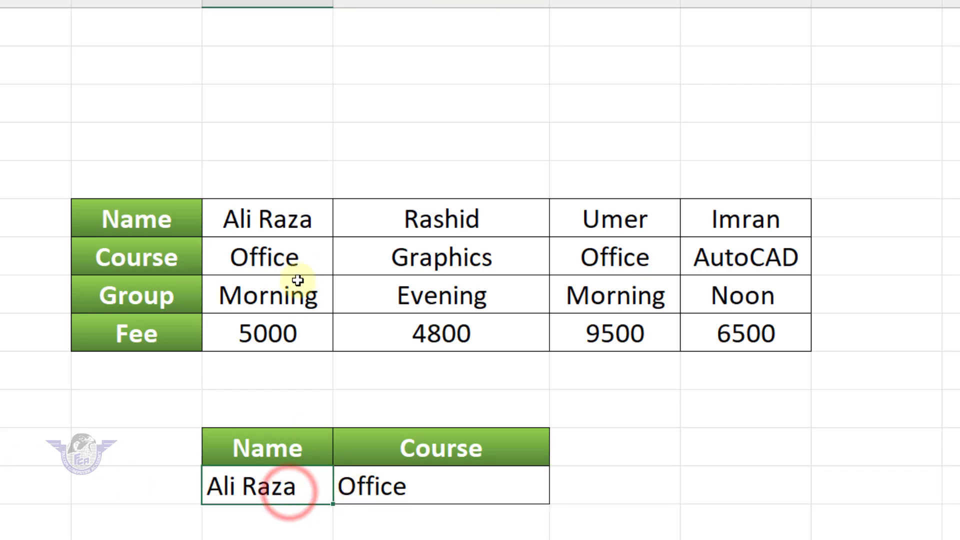
pyautogui.click(291, 225)
pyautogui.click(275, 257)
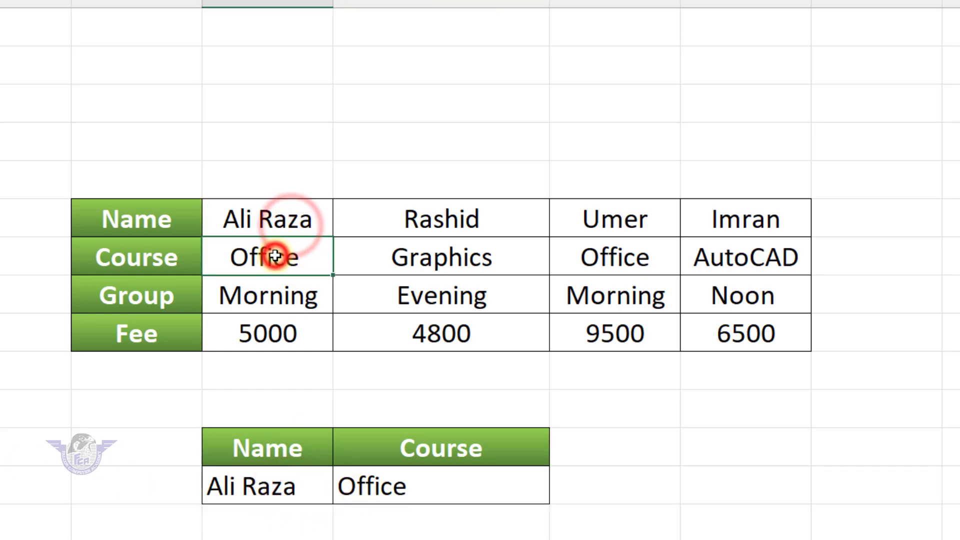
pyautogui.click(279, 303)
pyautogui.click(274, 328)
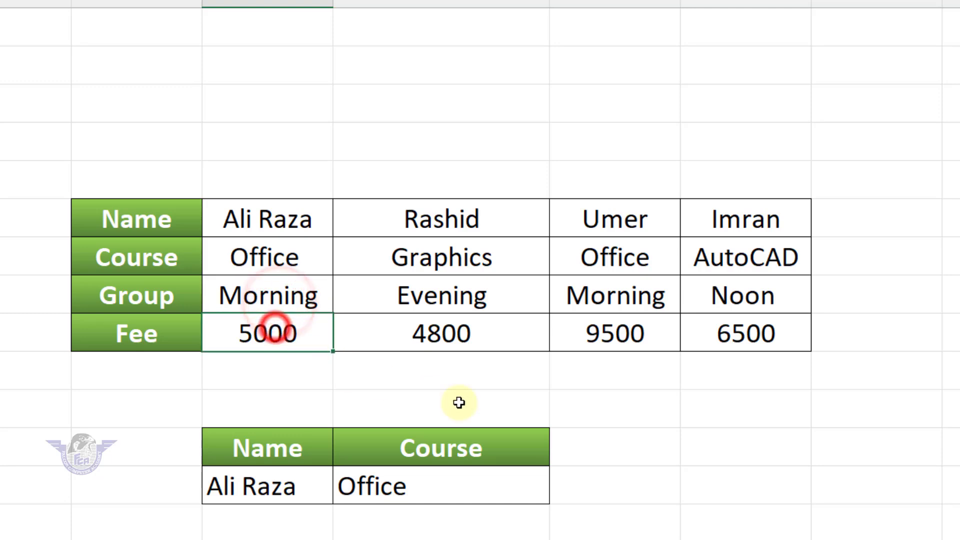
# Step: Test the lookup by switching the E12 drop-down heading to Group and then to Fee
pyautogui.click(504, 447)
pyautogui.click(557, 458)
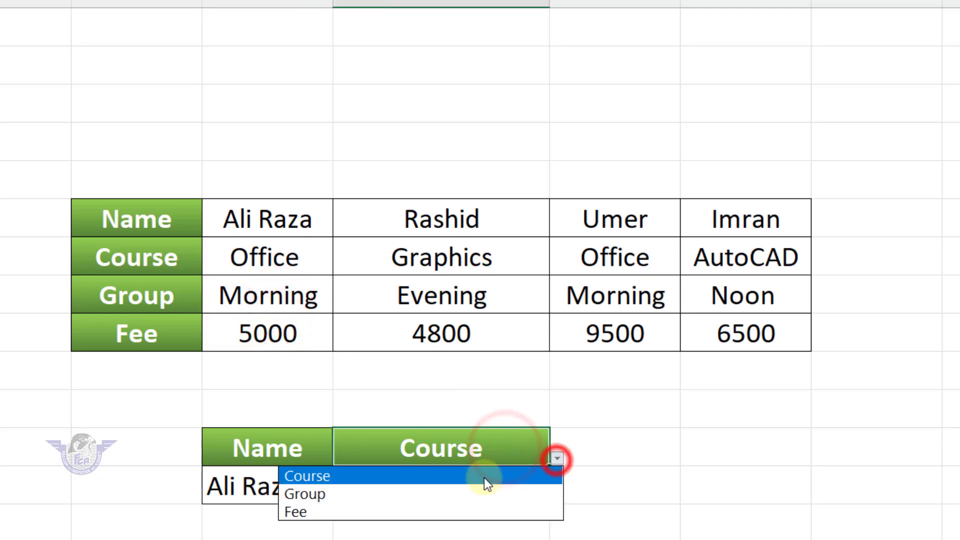
pyautogui.click(414, 491)
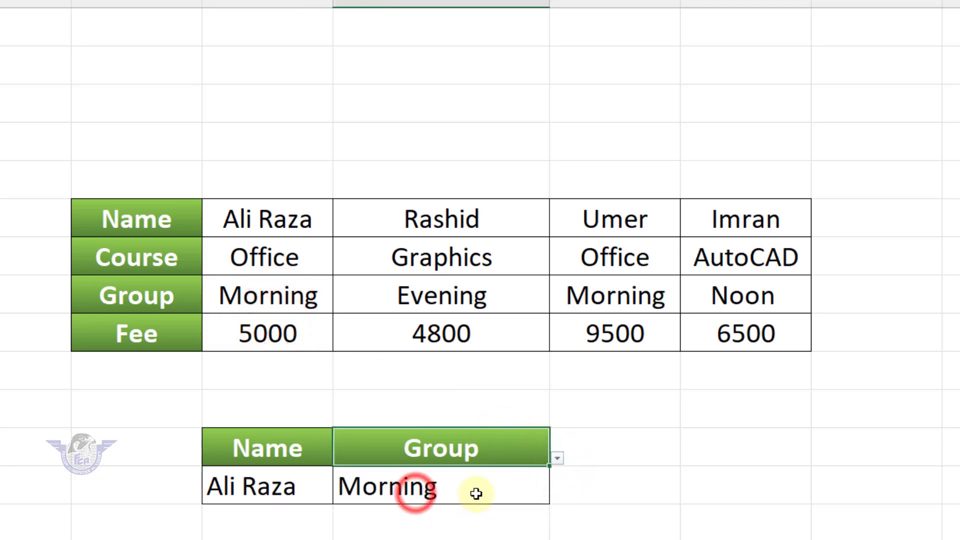
pyautogui.click(557, 459)
pyautogui.click(361, 511)
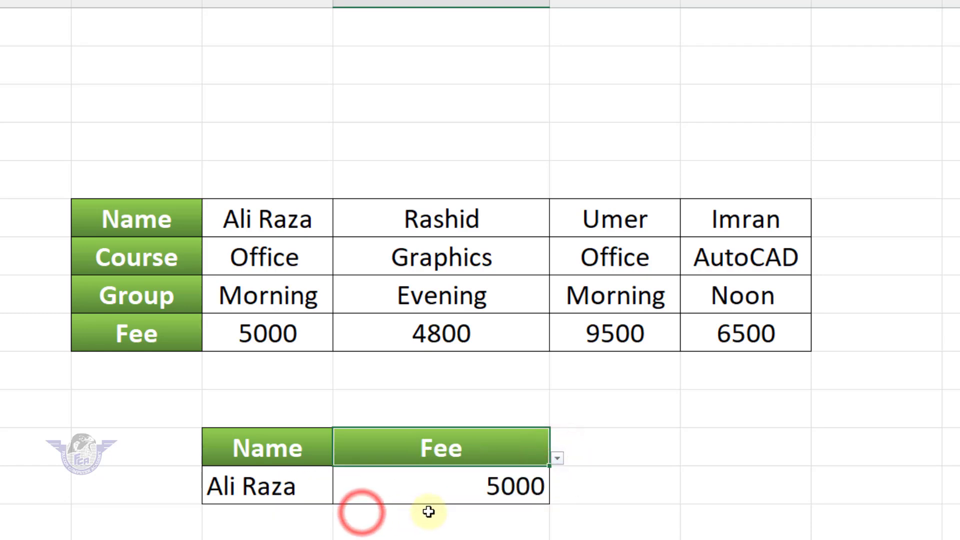
# Step: Replace the name in cell D13 with the second student's name from table cell E6
pyautogui.click(276, 492)
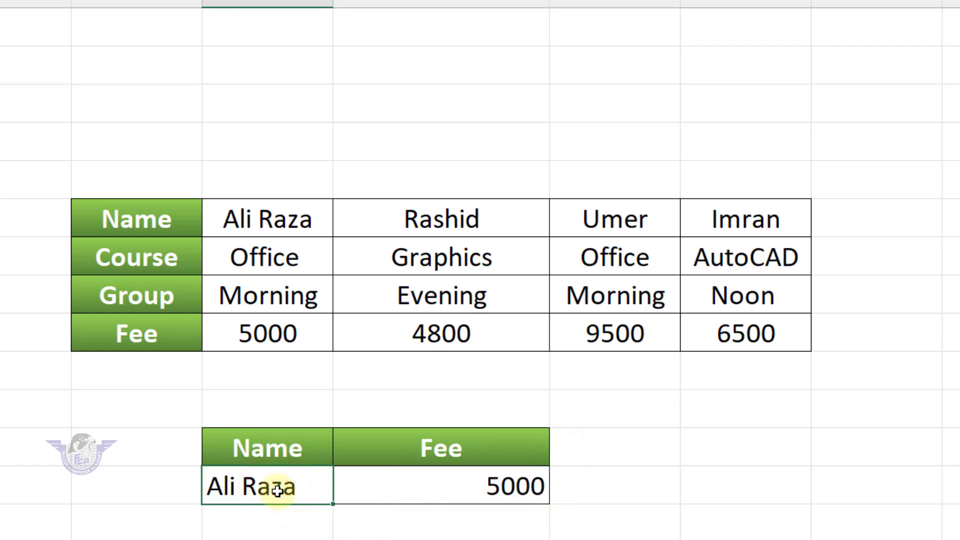
pyautogui.write('Rashid')
pyautogui.press('Return')
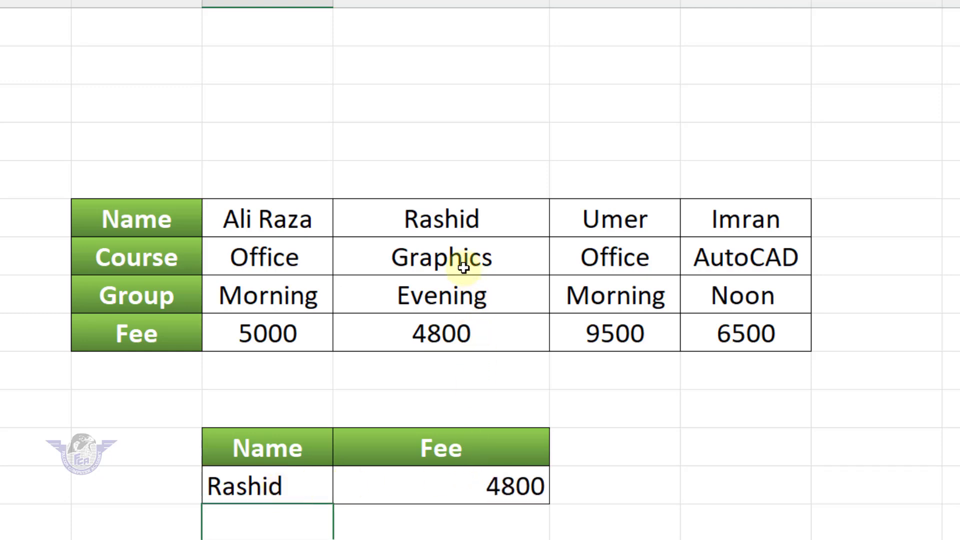
# Step: Test the second student's lookup by choosing Course, Group and finally Fee in the E12 drop-down
pyautogui.click(482, 444)
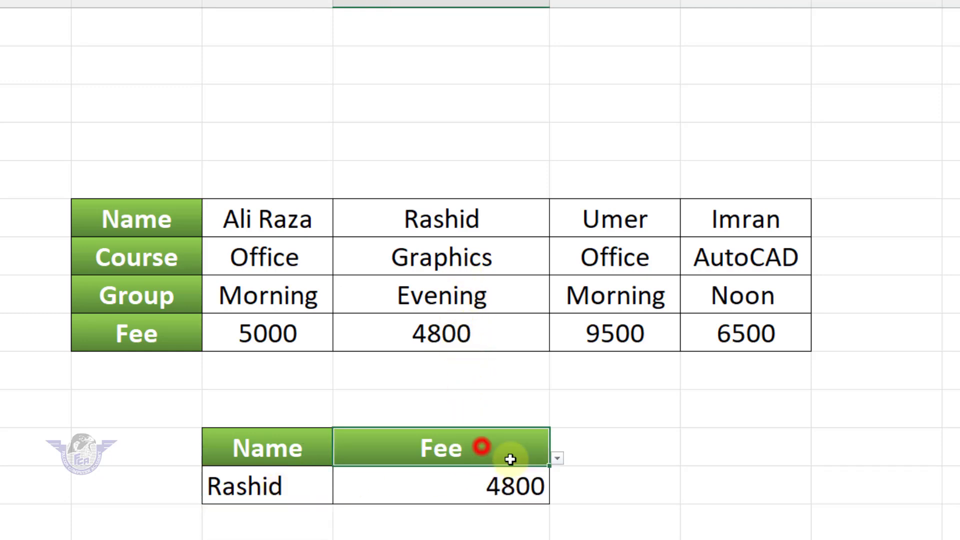
pyautogui.click(557, 459)
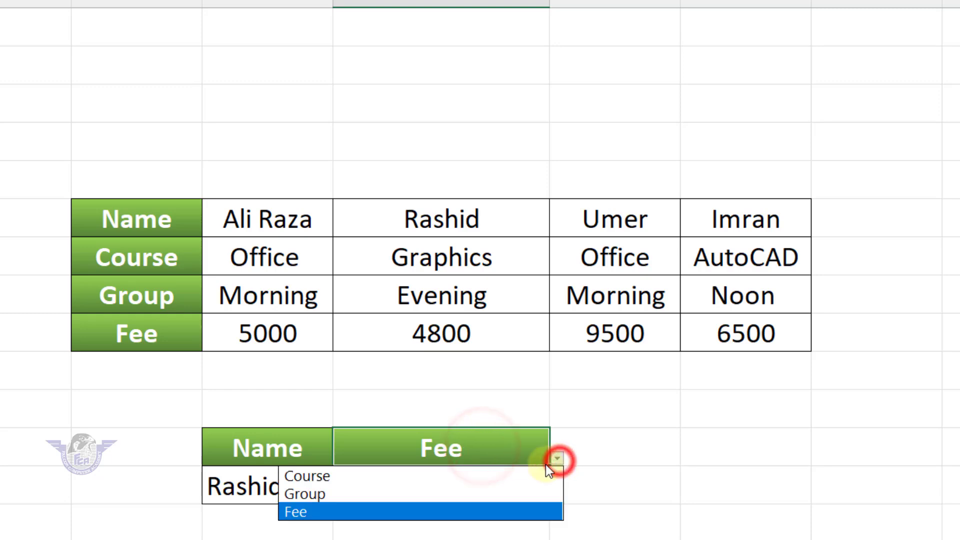
pyautogui.click(410, 483)
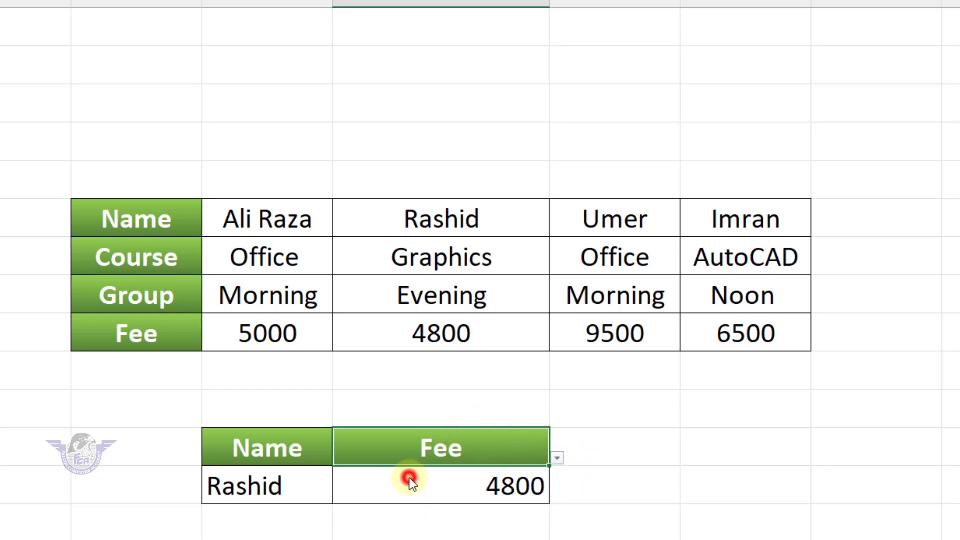
pyautogui.click(557, 458)
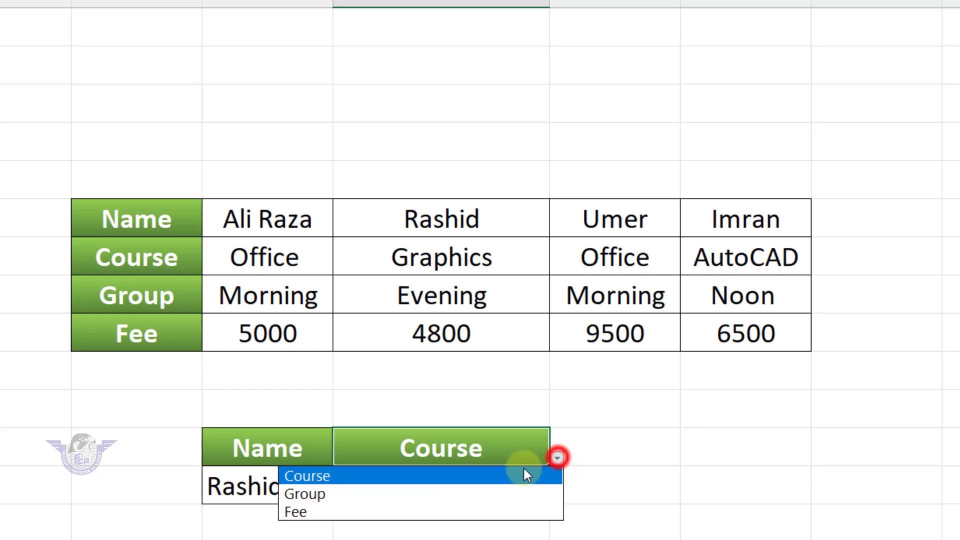
pyautogui.click(420, 494)
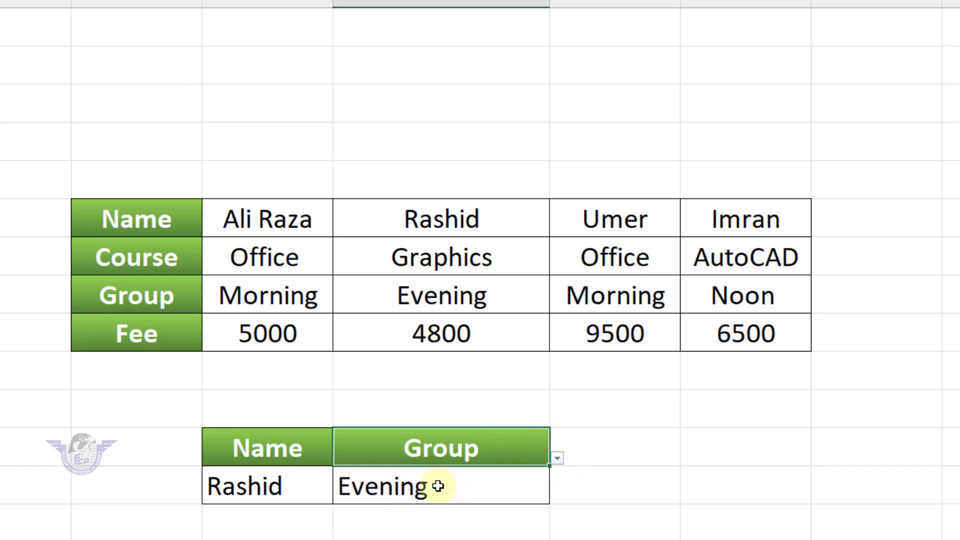
pyautogui.click(556, 458)
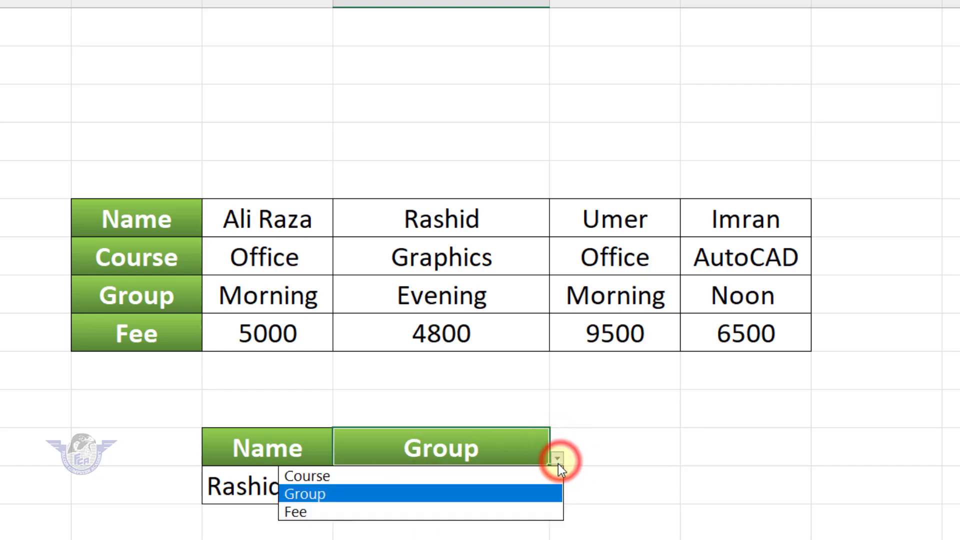
pyautogui.click(400, 508)
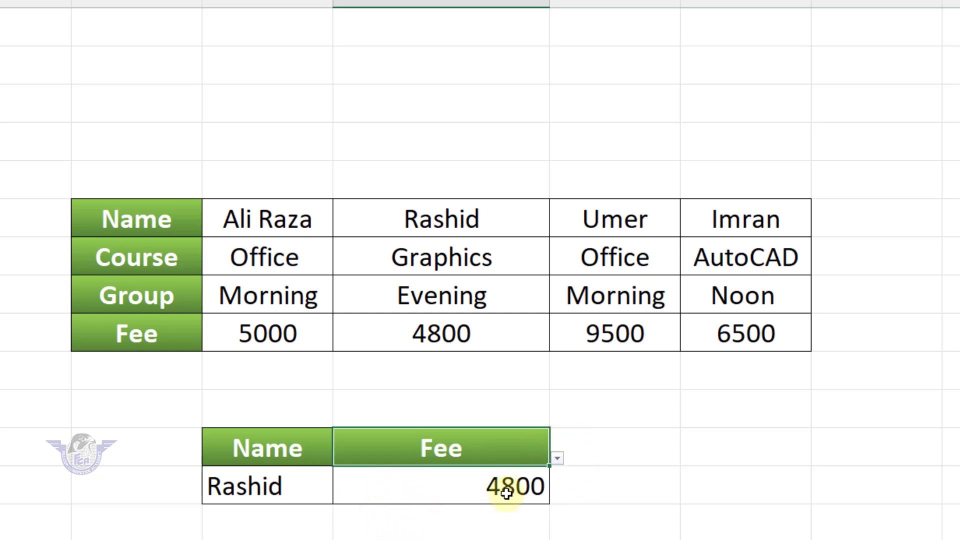